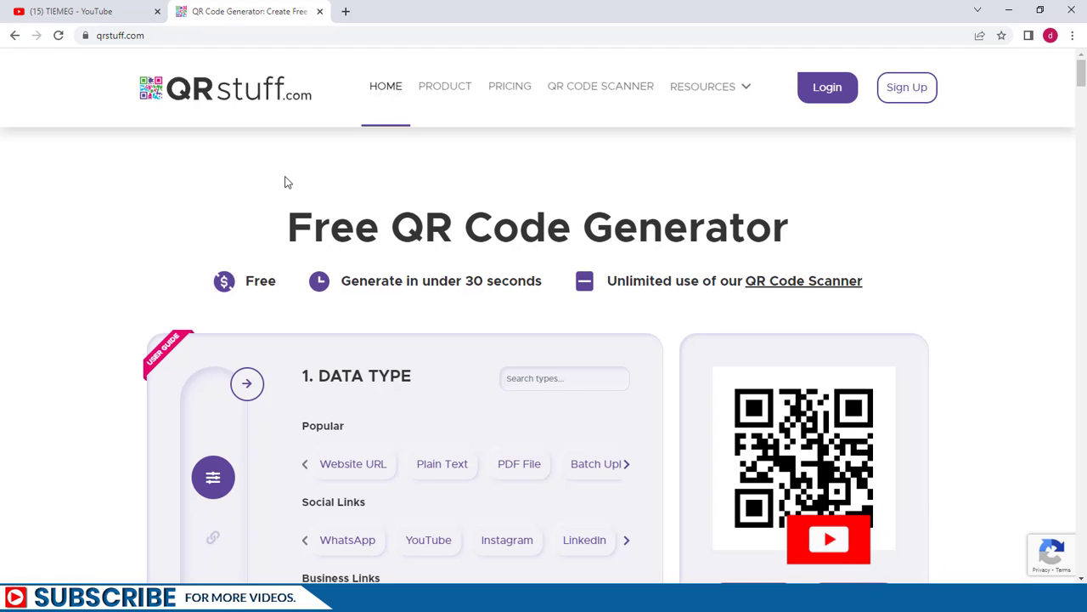
Choose Website URL as the data type in QRstuff's free QR Code Generator.
{"action": "scroll", "coordinate": [348, 241], "scroll_direction": "down", "scroll_amount": 2}
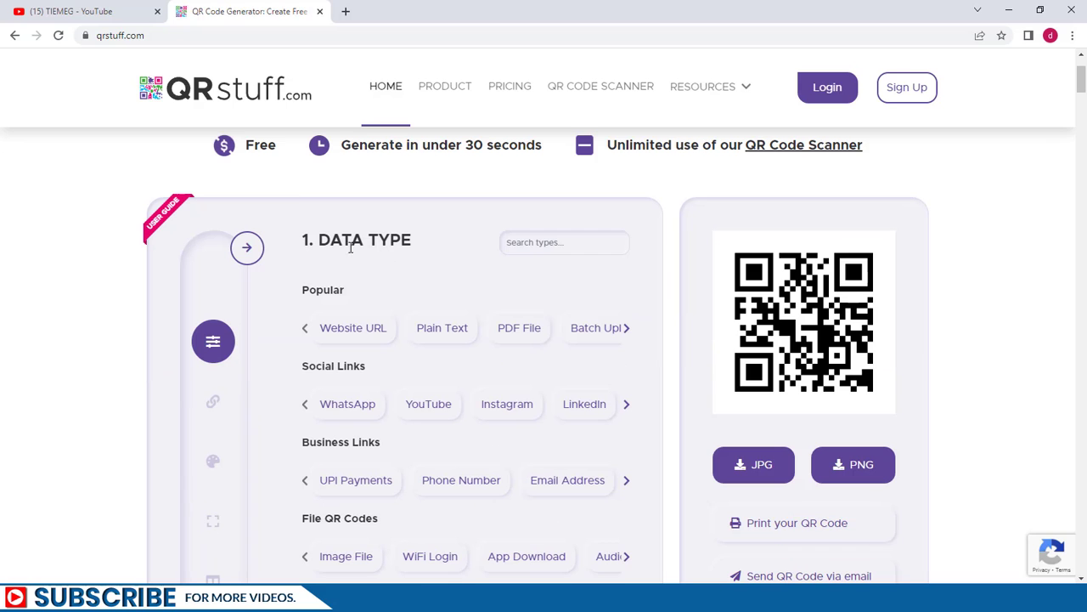
{"action": "left_click", "coordinate": [353, 330]}
Copy the short share link of the 'Stunning Double Exposure in Photoshop' YouTube video, then return to QRstuff.
{"action": "left_click", "coordinate": [72, 11]}
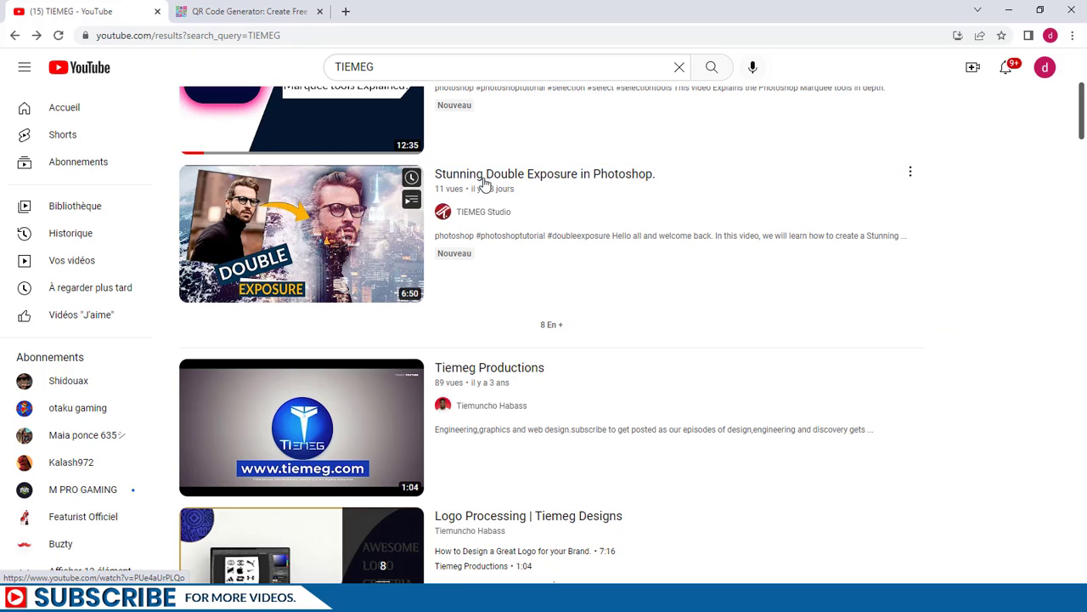
{"action": "left_click", "coordinate": [340, 221]}
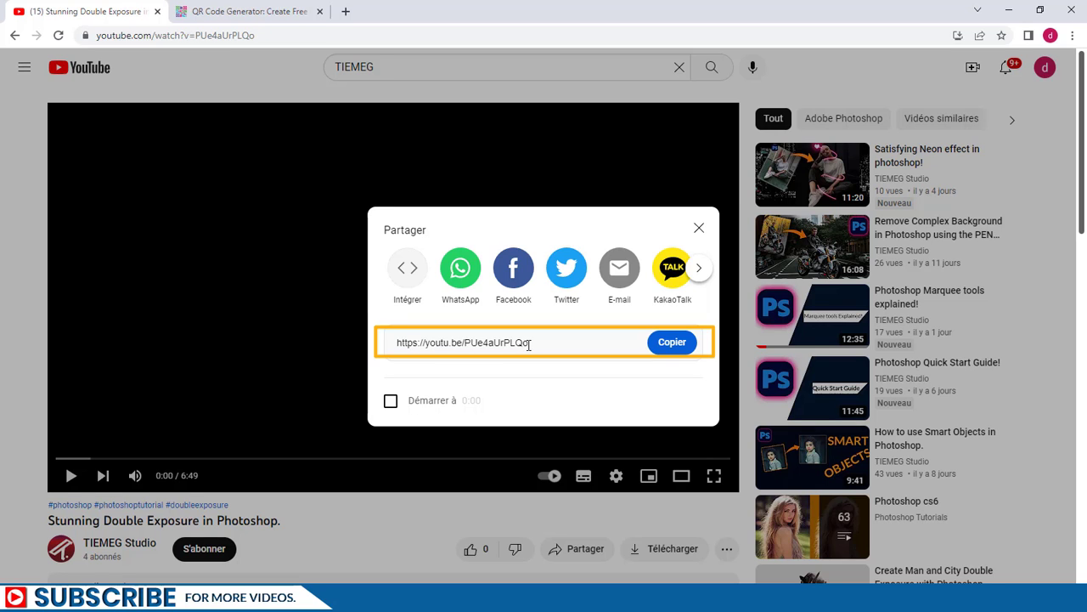
{"action": "left_click", "coordinate": [670, 343]}
{"action": "key", "text": "ctrl+Tab"}
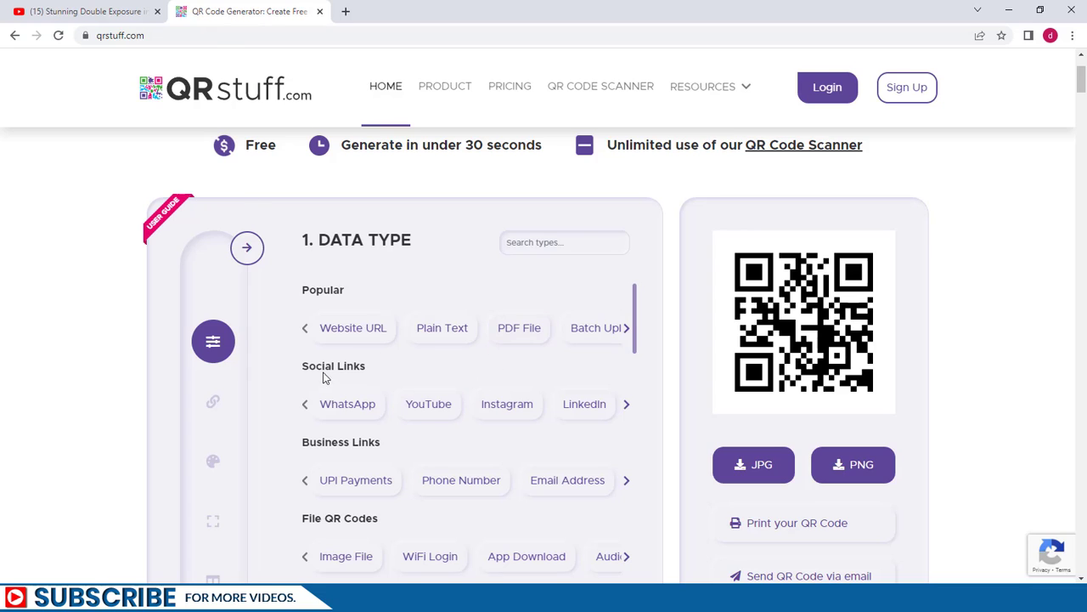
Create a YouTube-type QR code from the pasted video link and advance to look and feel.
{"action": "left_click", "coordinate": [429, 405]}
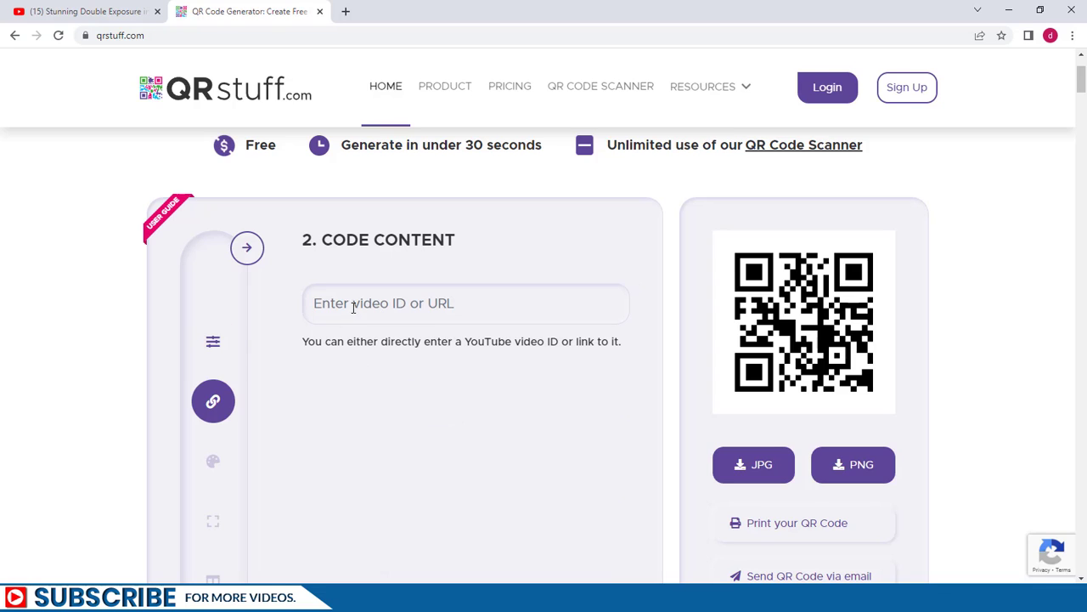
{"action": "left_click", "coordinate": [378, 307]}
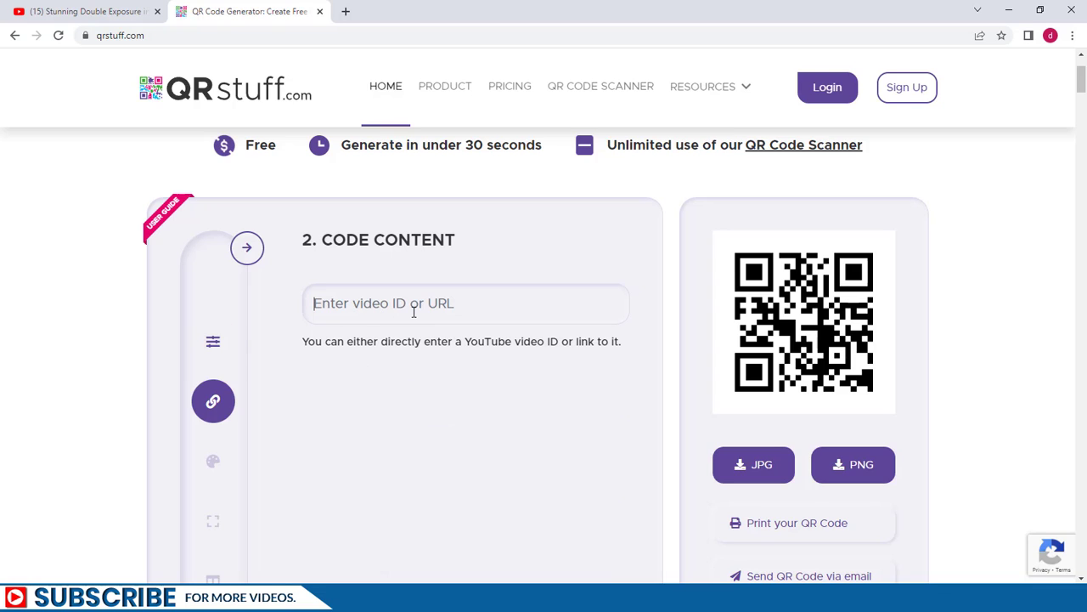
{"action": "right_click", "coordinate": [351, 307]}
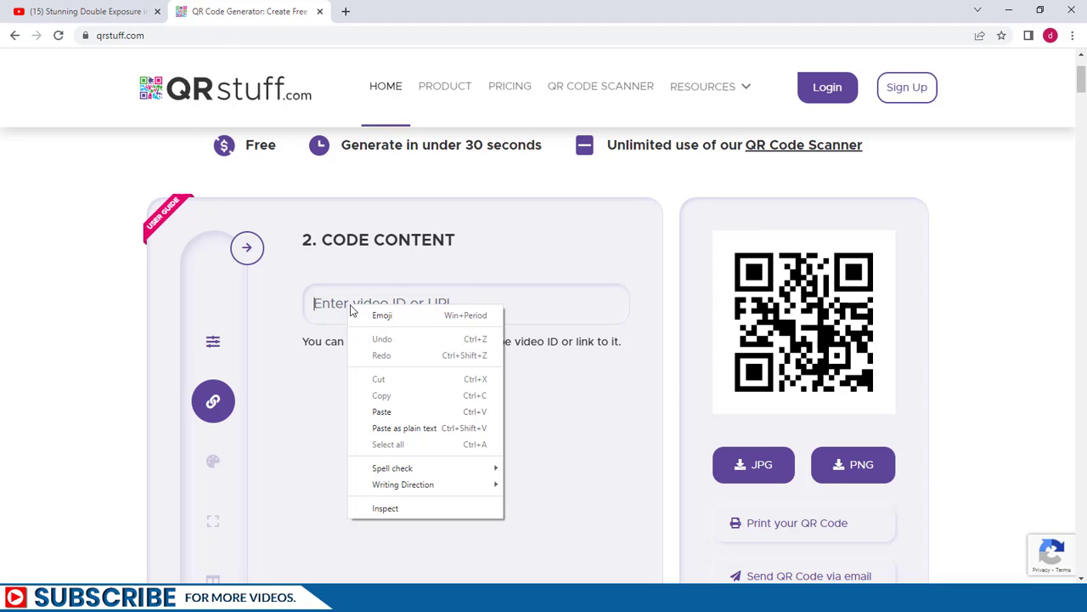
{"action": "left_click", "coordinate": [391, 414]}
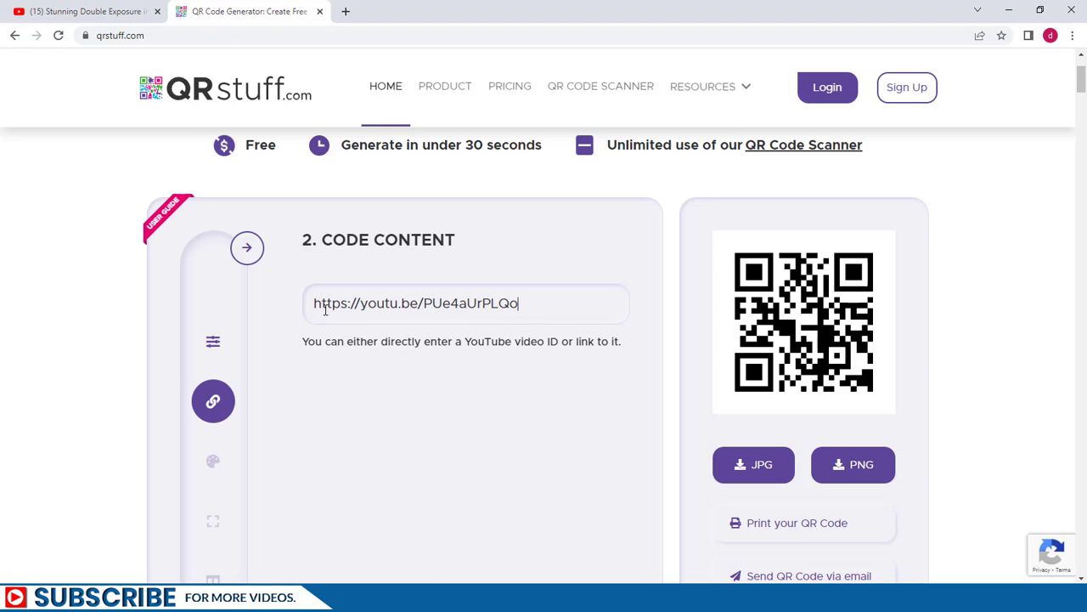
{"action": "scroll", "coordinate": [428, 393], "scroll_direction": "down", "scroll_amount": 3}
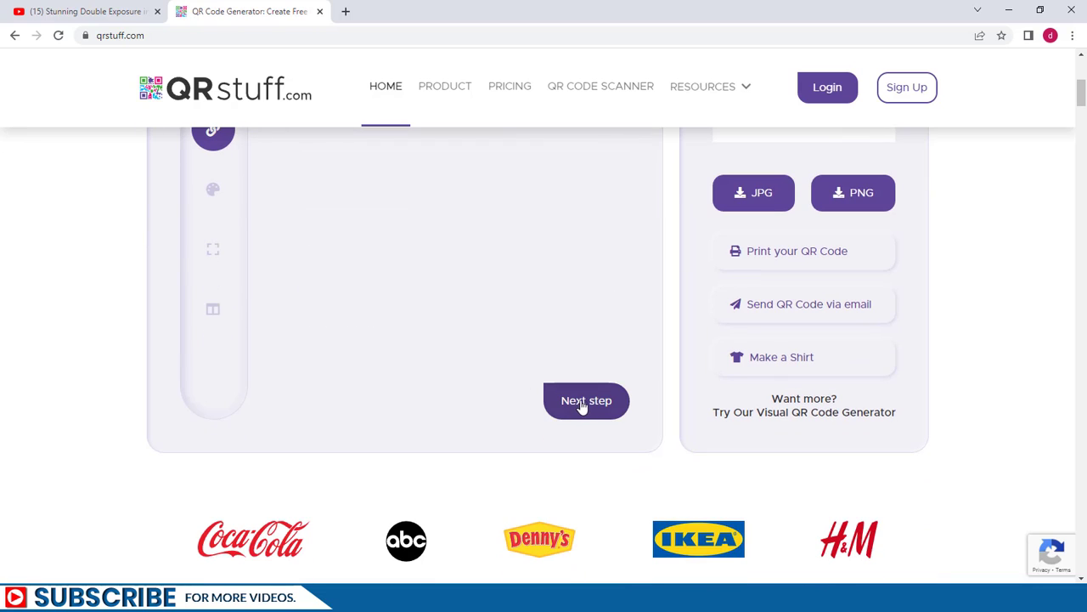
{"action": "left_click", "coordinate": [581, 406]}
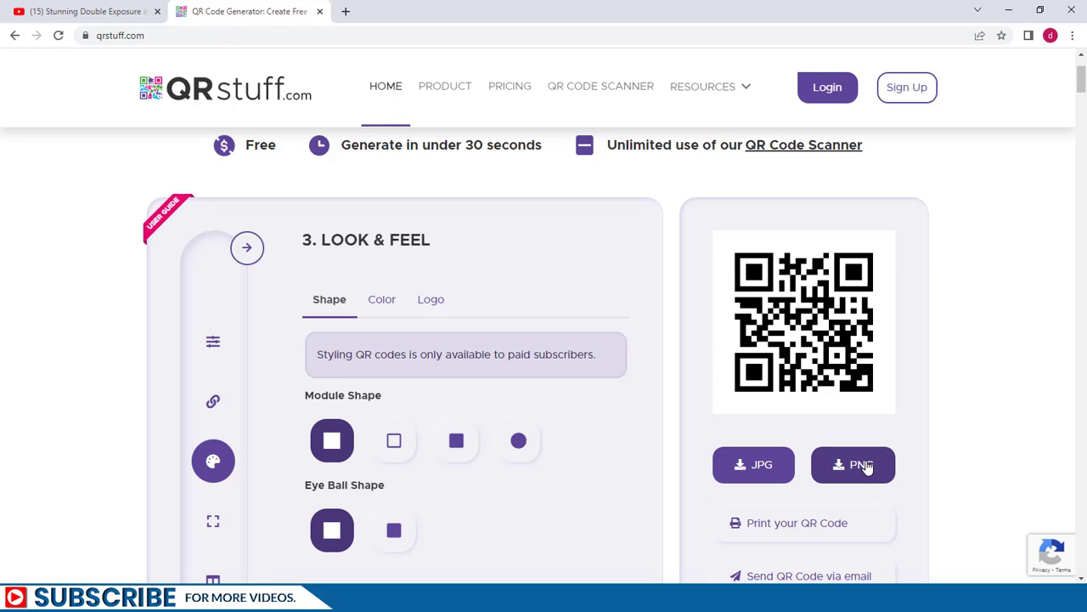
Download the QR code as QR CODE.jpg and show it in its folder.
{"action": "left_click", "coordinate": [765, 468]}
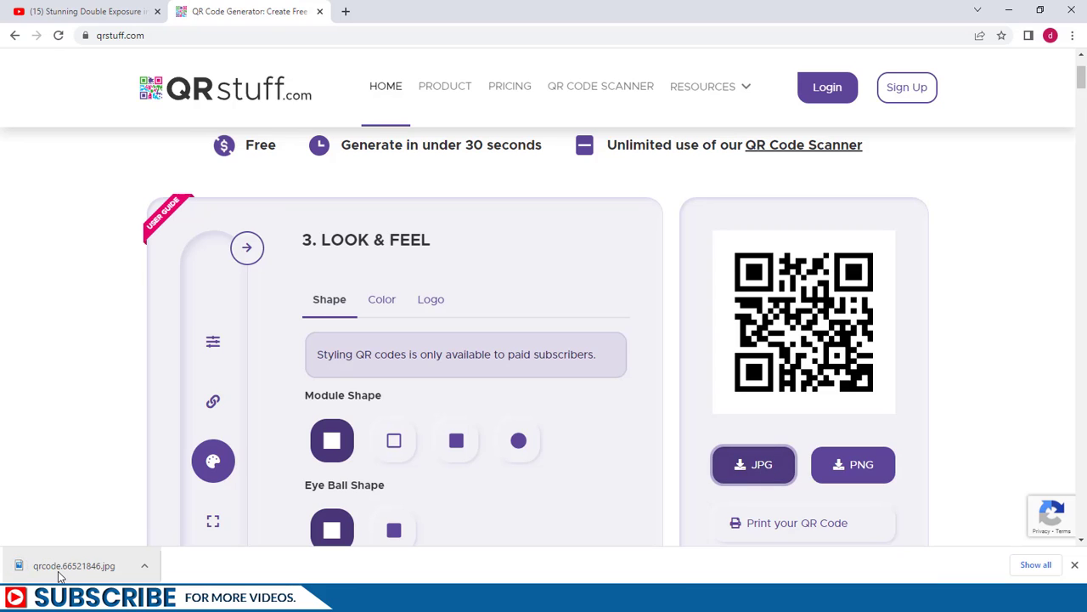
{"action": "right_click", "coordinate": [59, 574]}
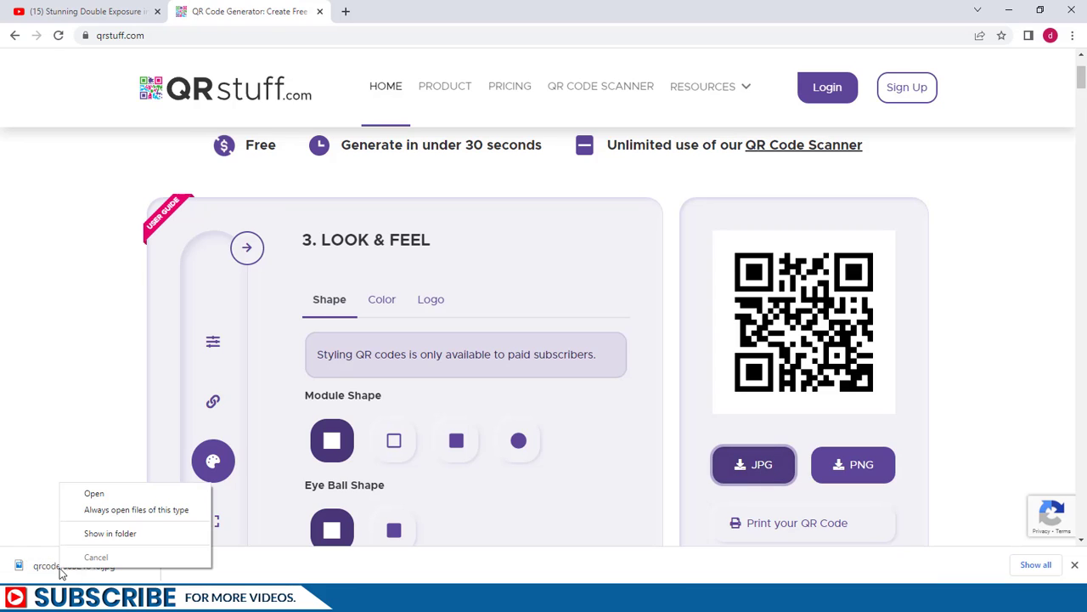
{"action": "left_click", "coordinate": [101, 535]}
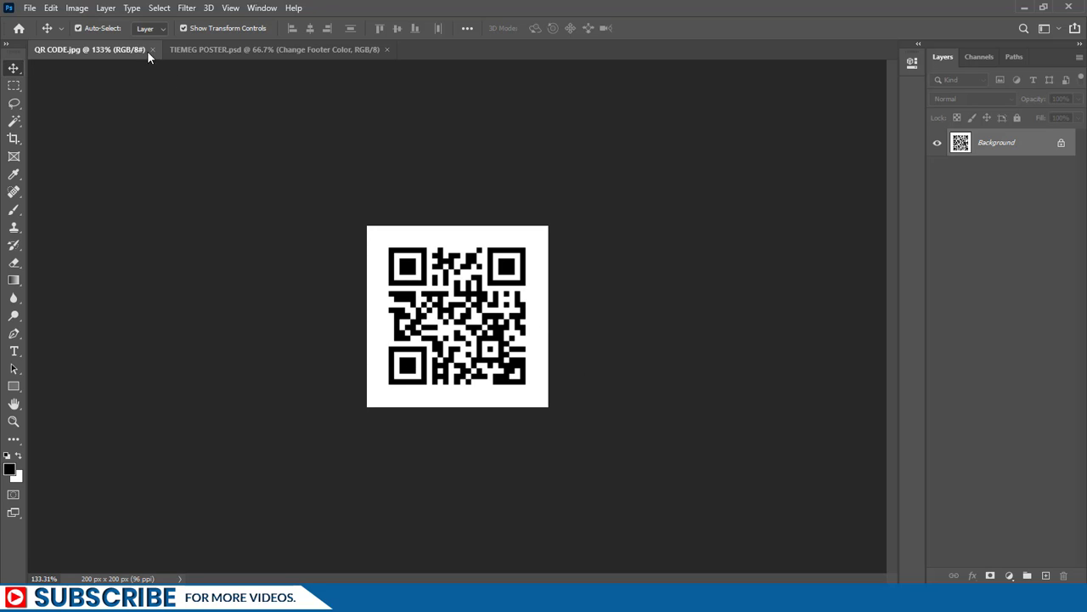
Resize QR CODE.jpg to 1200 percent width at 300 pixels/inch (7500 px square), then fit to screen.
{"action": "left_click", "coordinate": [76, 7]}
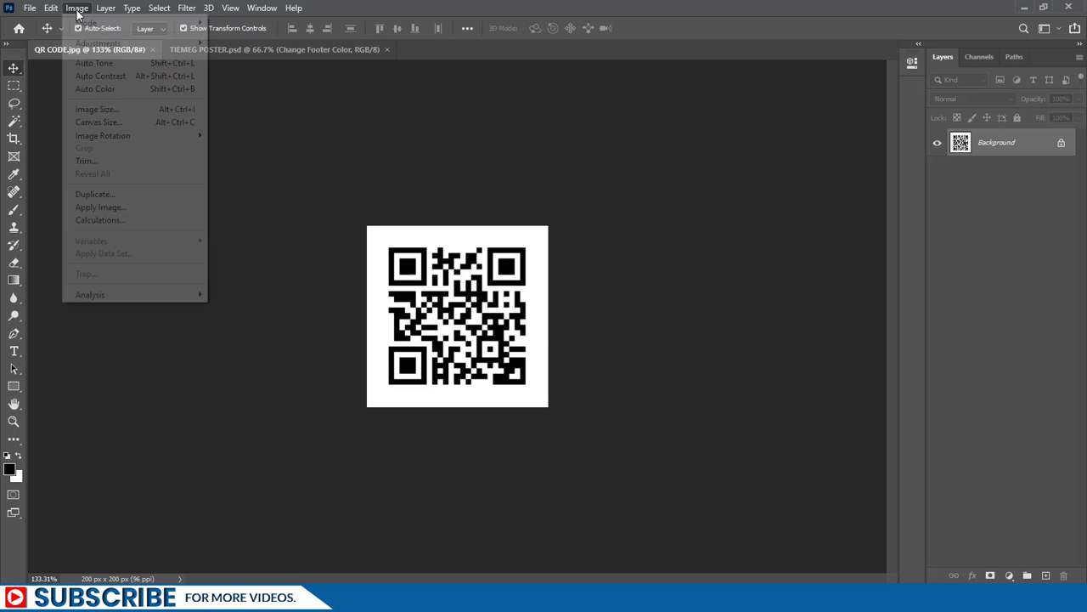
{"action": "left_click", "coordinate": [112, 110]}
{"action": "left_click_drag", "start_coordinate": [425, 97], "coordinate": [485, 102]}
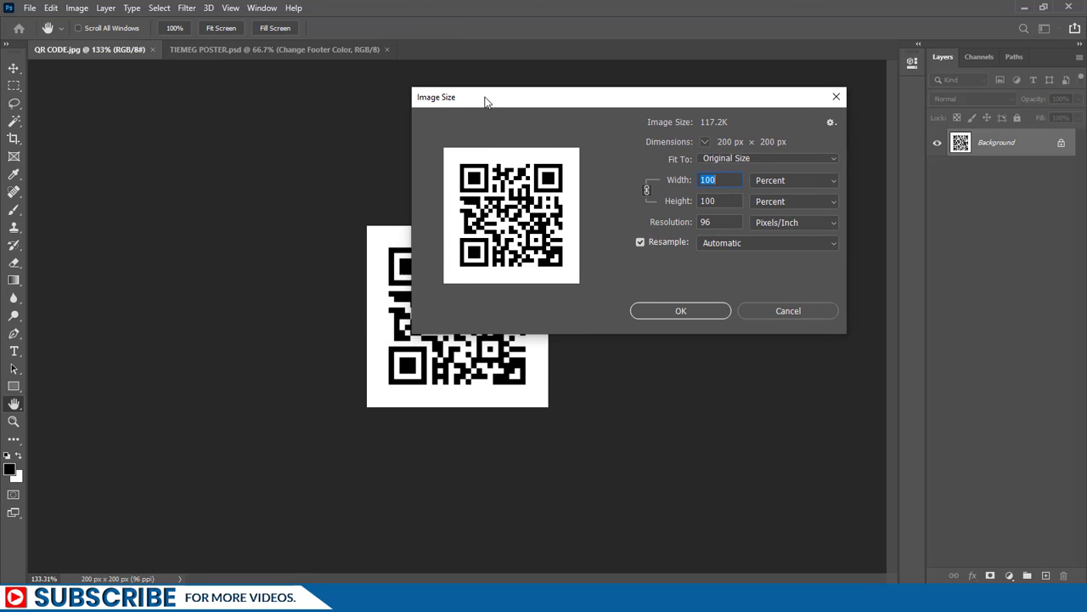
{"action": "left_click", "coordinate": [786, 179]}
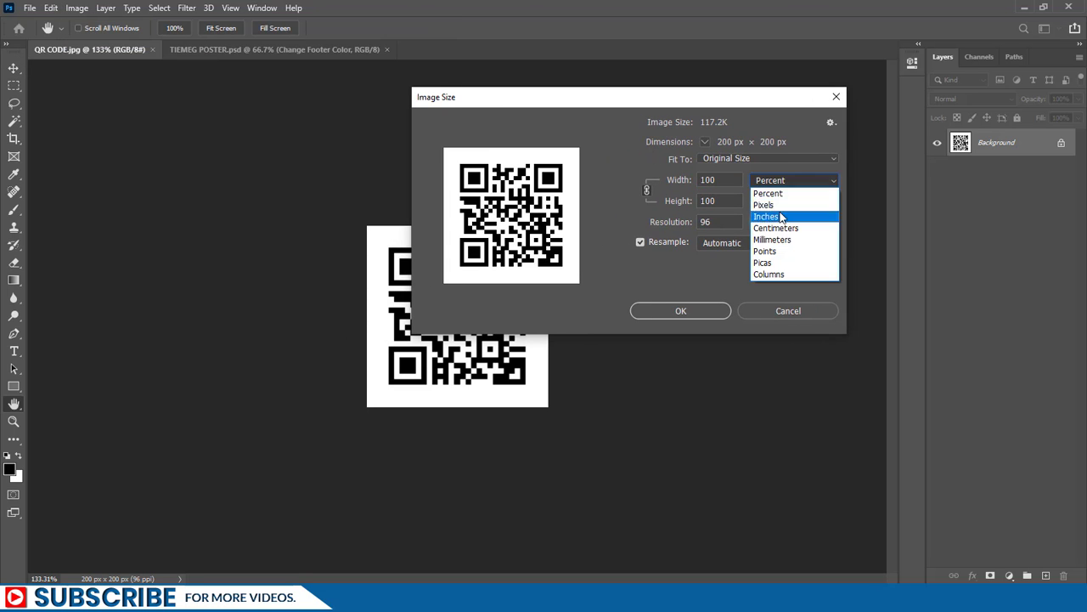
{"action": "left_click", "coordinate": [785, 216]}
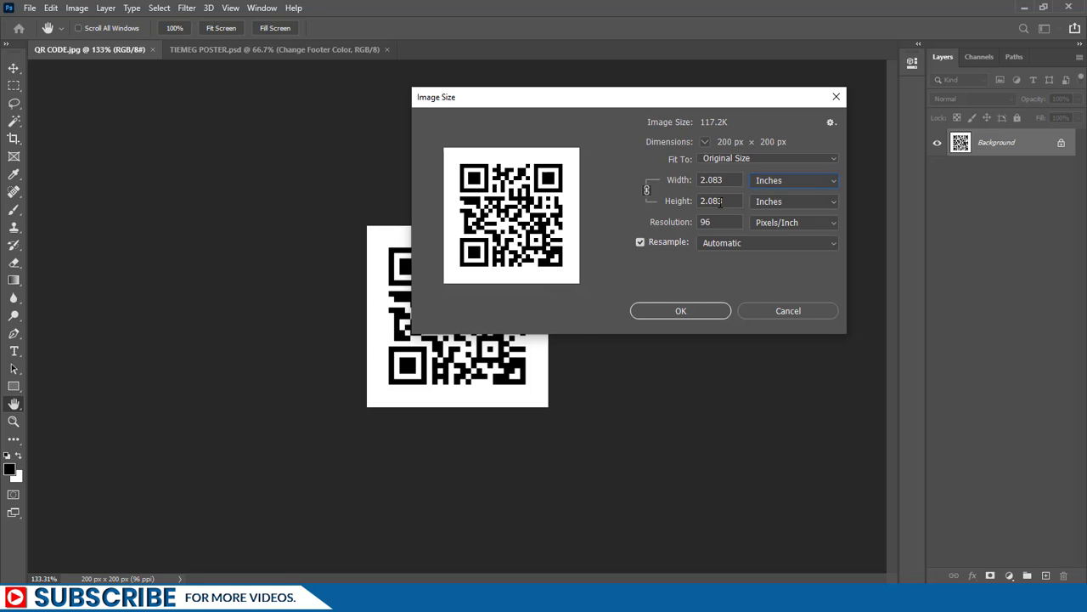
{"action": "left_click", "coordinate": [796, 179]}
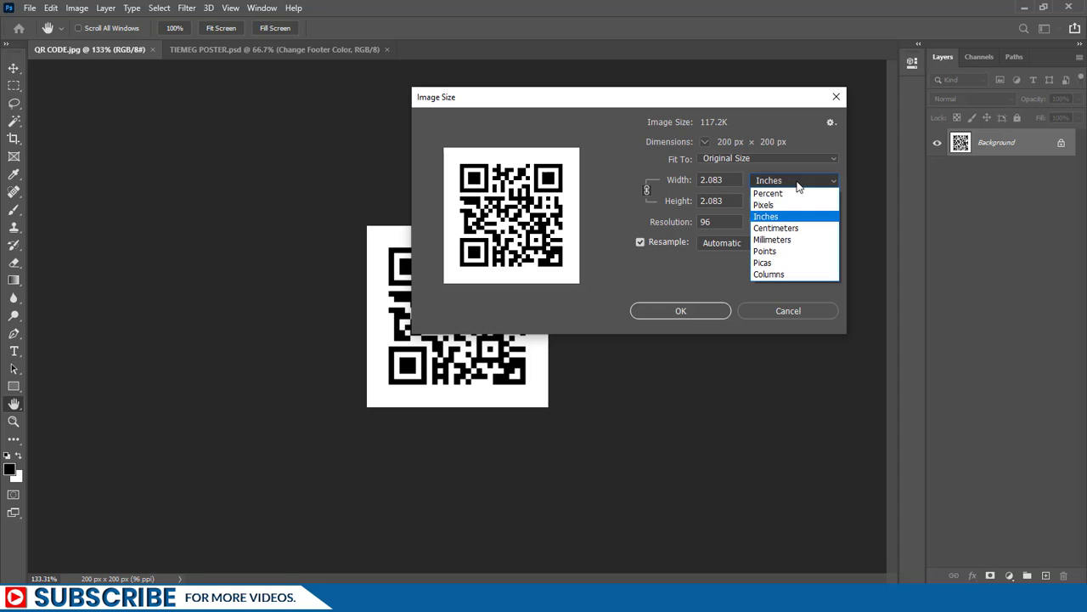
{"action": "left_click", "coordinate": [780, 192]}
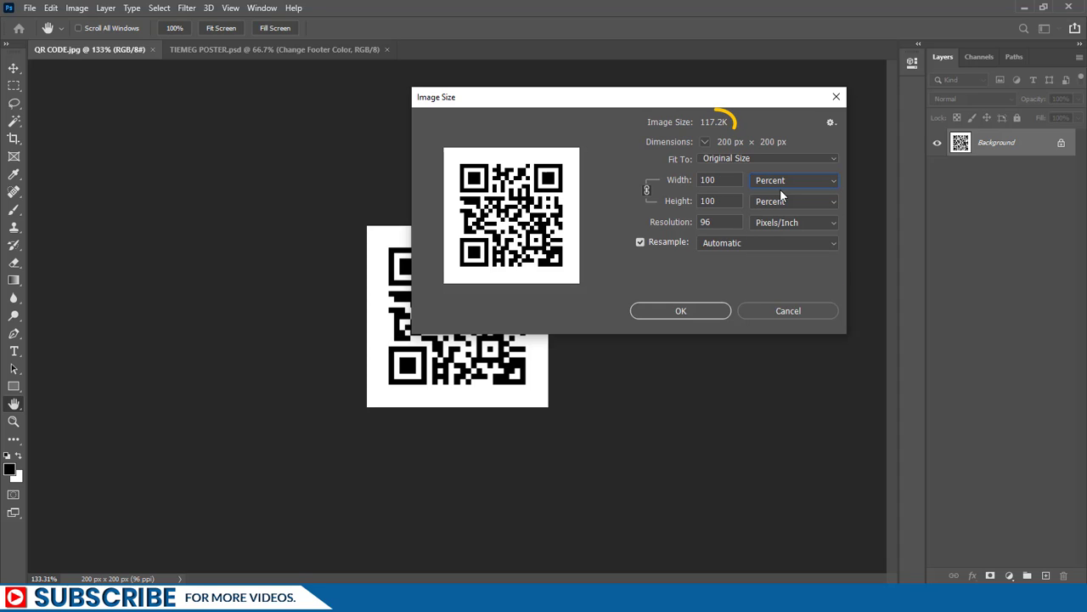
{"action": "double_click", "coordinate": [715, 180]}
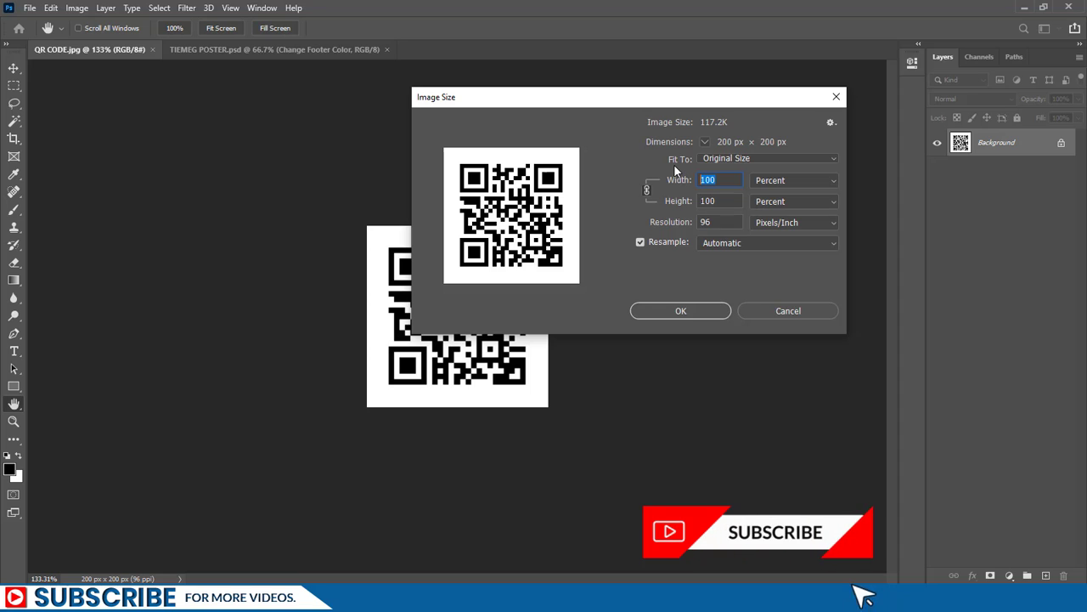
{"action": "type", "text": "1200"}
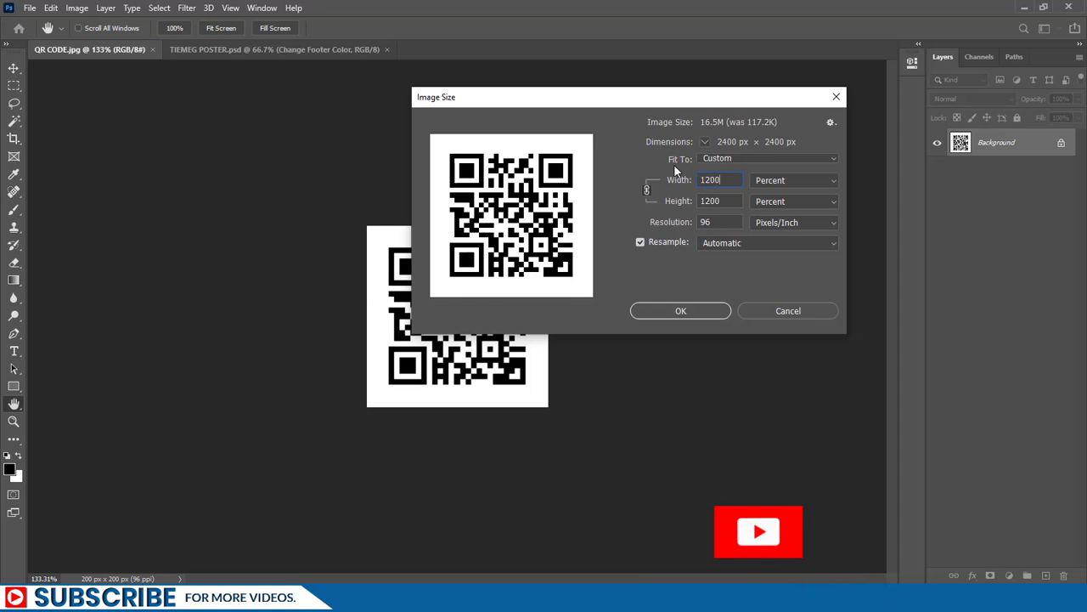
{"action": "left_click_drag", "start_coordinate": [721, 221], "coordinate": [685, 221]}
{"action": "type", "text": "300"}
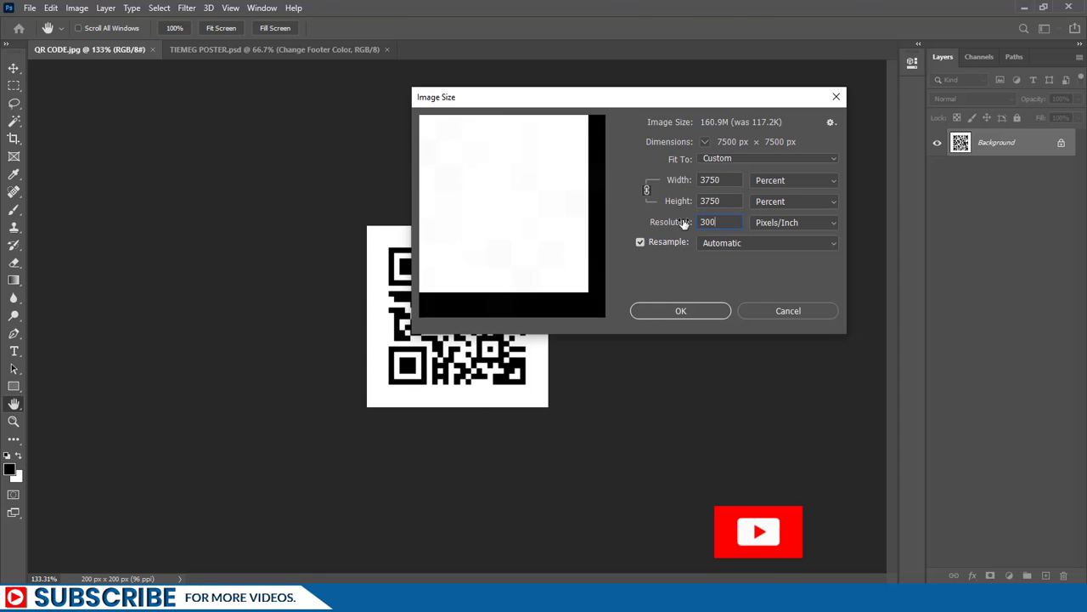
{"action": "key", "text": "Return"}
{"action": "key", "text": "ctrl+0"}
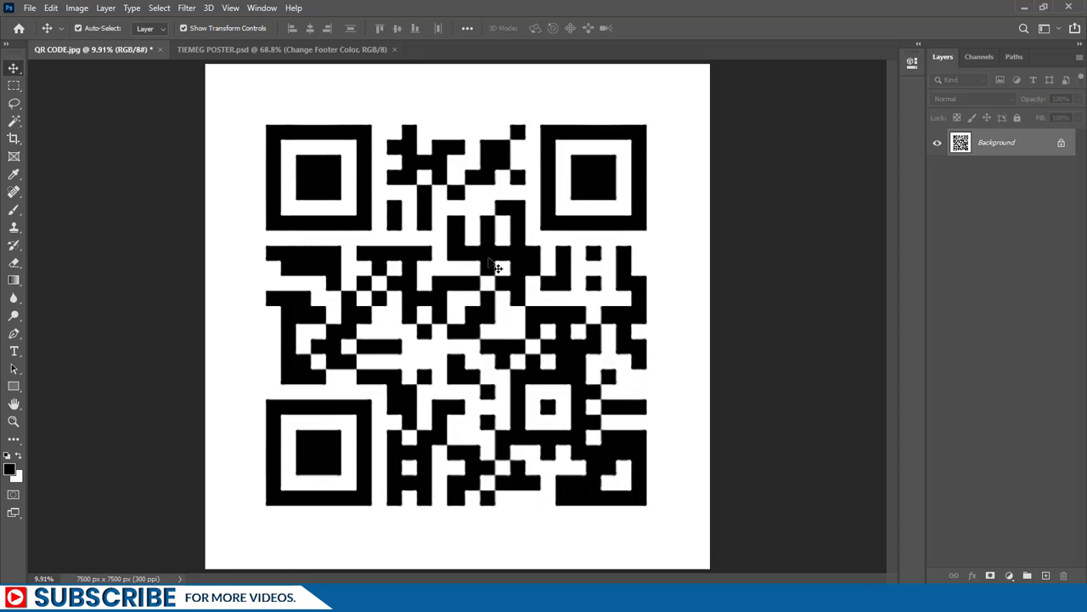
Magic Wand-select every white area of the QR code with Contiguous off, and drag it toward the poster.
{"action": "left_click", "coordinate": [14, 123]}
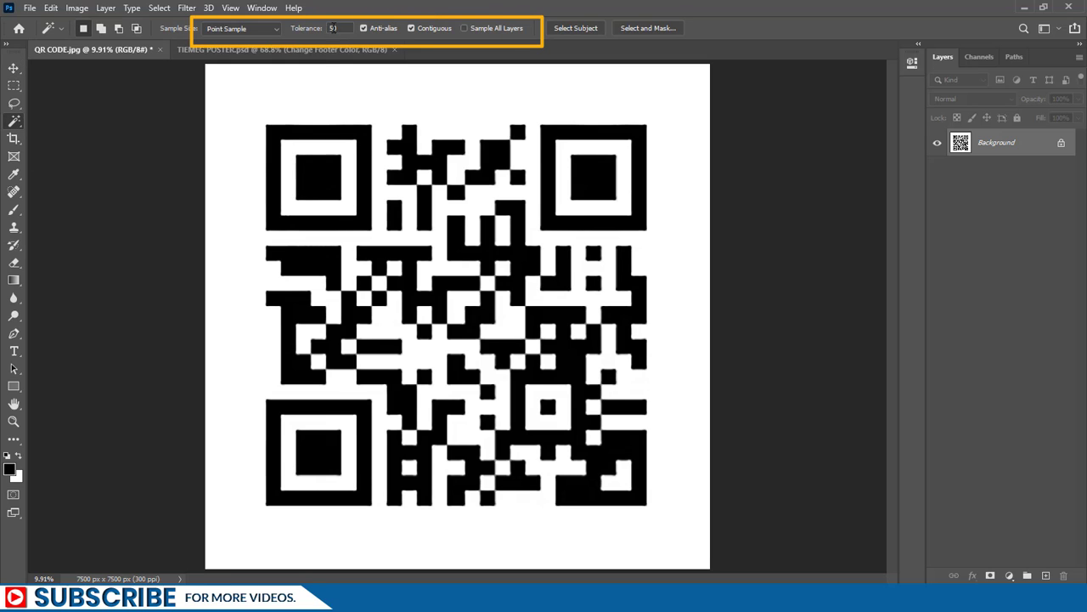
{"action": "left_click", "coordinate": [411, 29]}
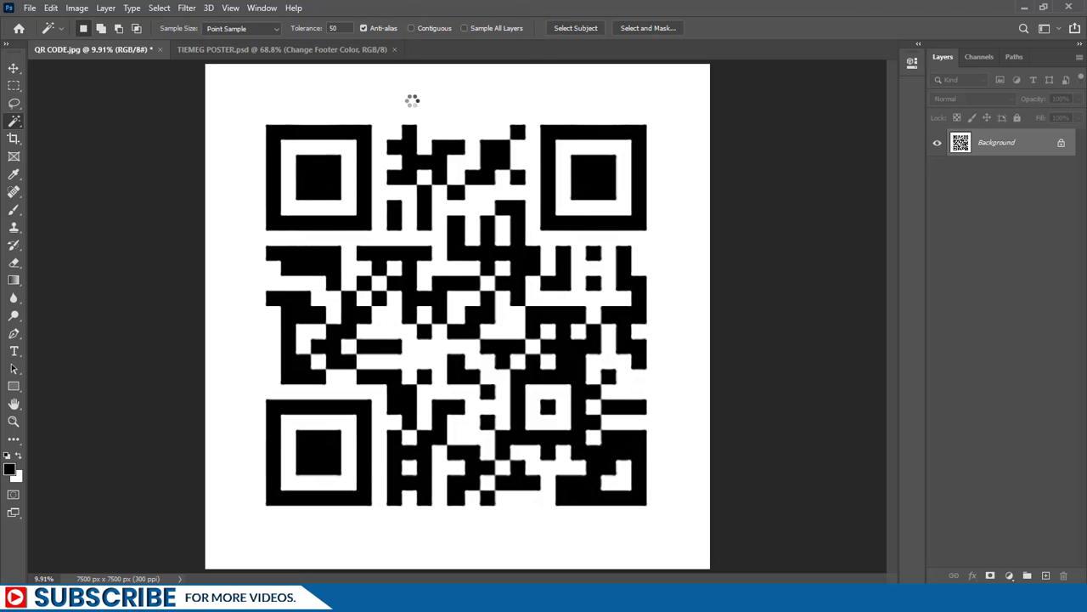
{"action": "left_click", "coordinate": [412, 100]}
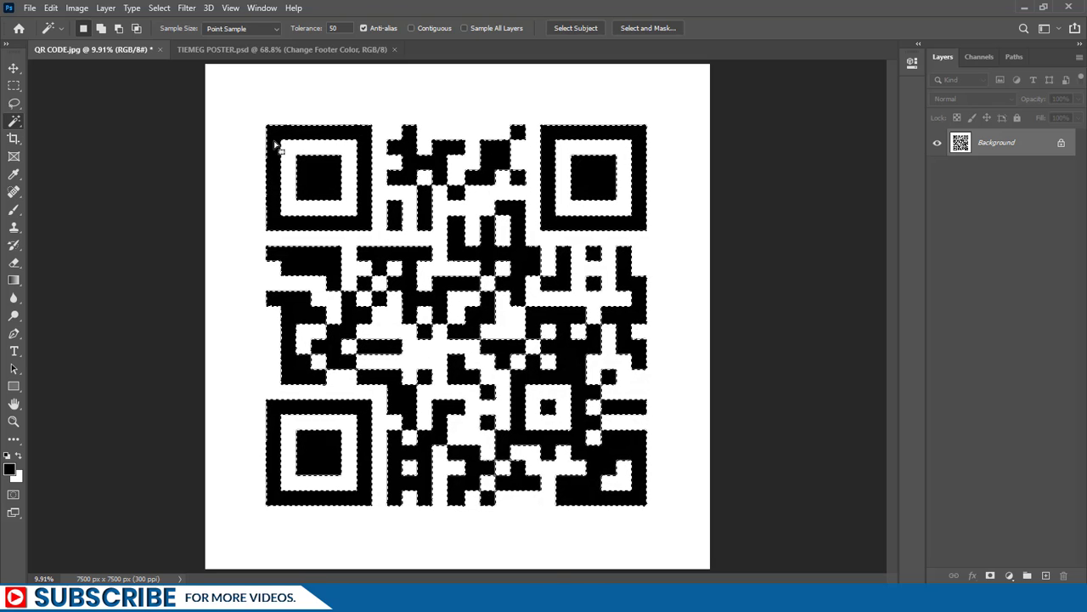
{"action": "left_click", "coordinate": [275, 188]}
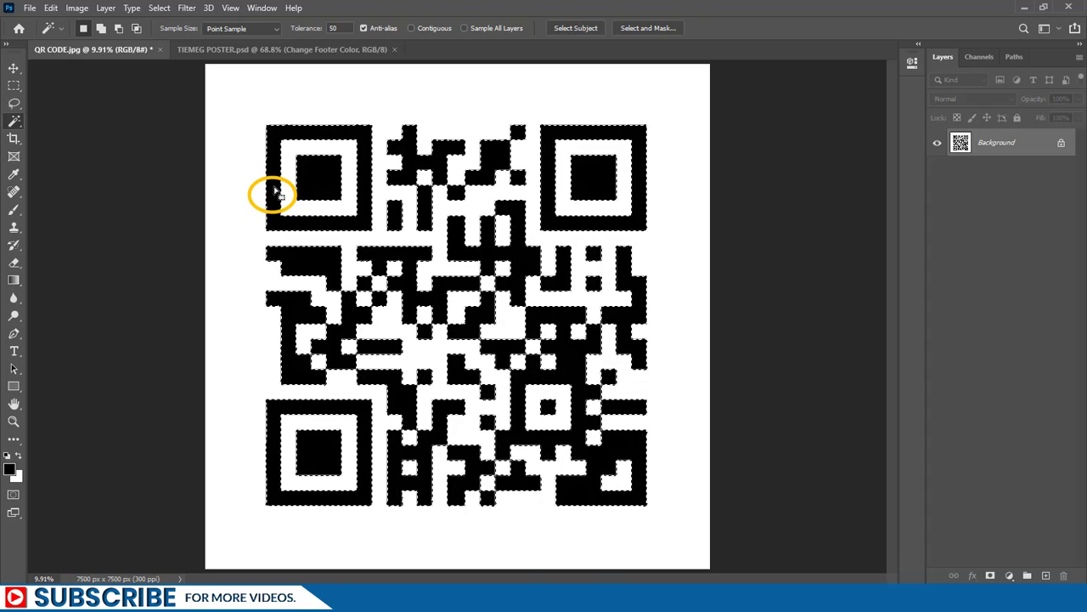
{"action": "left_click_drag", "start_coordinate": [276, 190], "coordinate": [429, 317]}
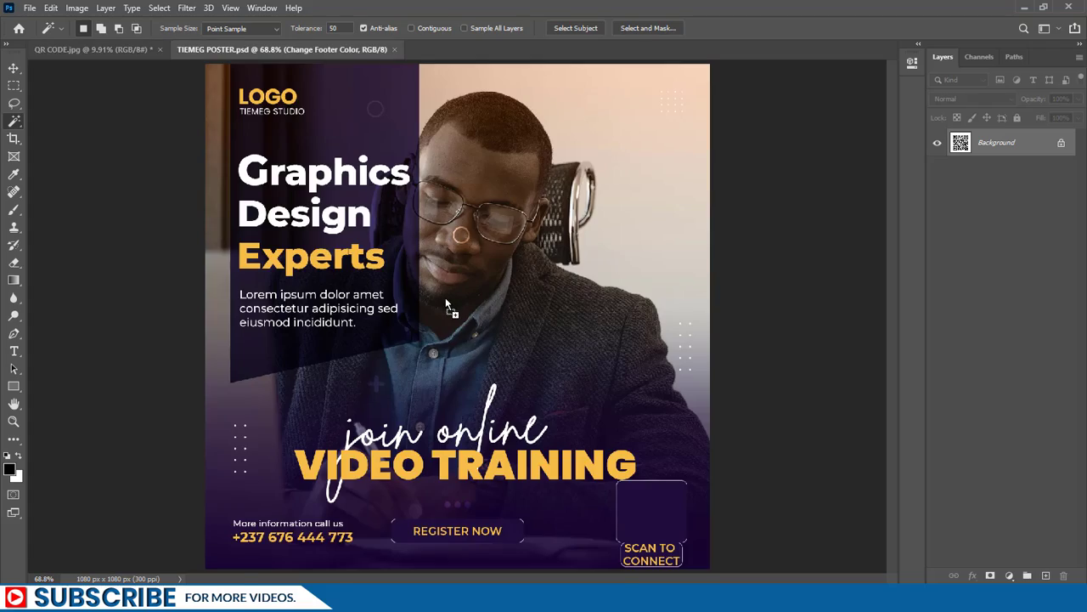
Drop the QR selection onto the TIEMEG POSTER canvas and select the BG copy layer in QR CODE.
{"action": "left_click_drag", "start_coordinate": [401, 267], "coordinate": [394, 243]}
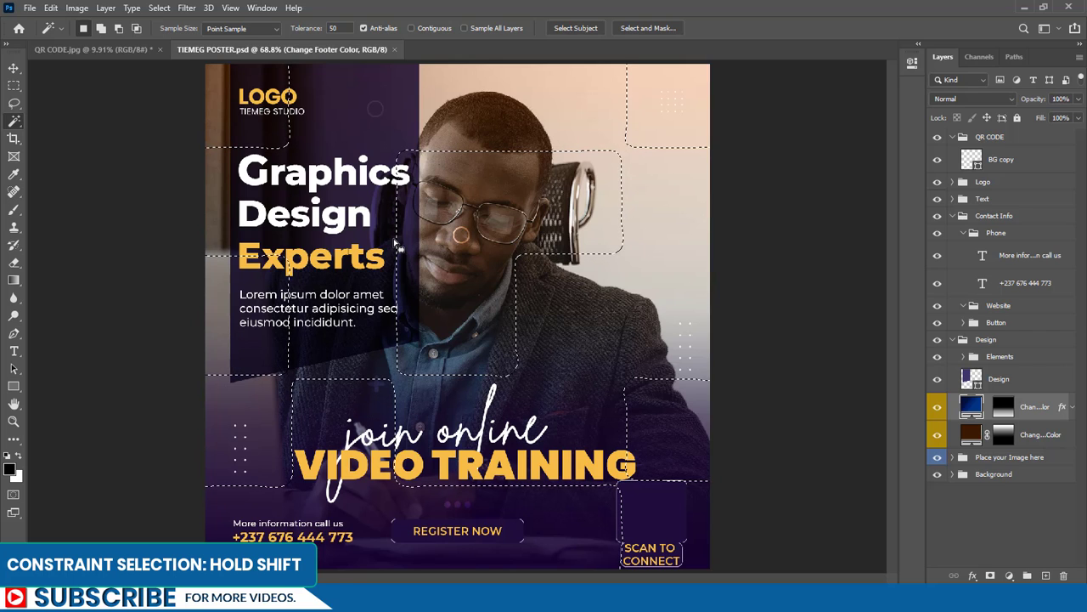
{"action": "left_click", "coordinate": [1001, 159]}
{"action": "key", "text": "ctrl+minus"}
{"action": "key", "text": "ctrl+minus"}
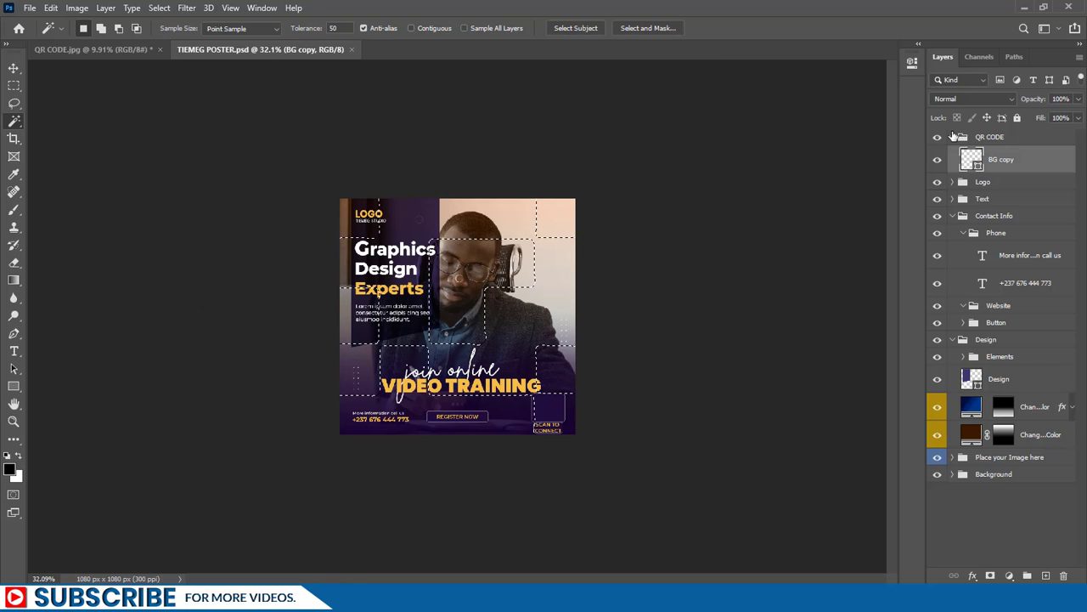
Add a new layer, then a Solid Color fill layer named QR in the QR CODE group.
{"action": "left_click", "coordinate": [1045, 577]}
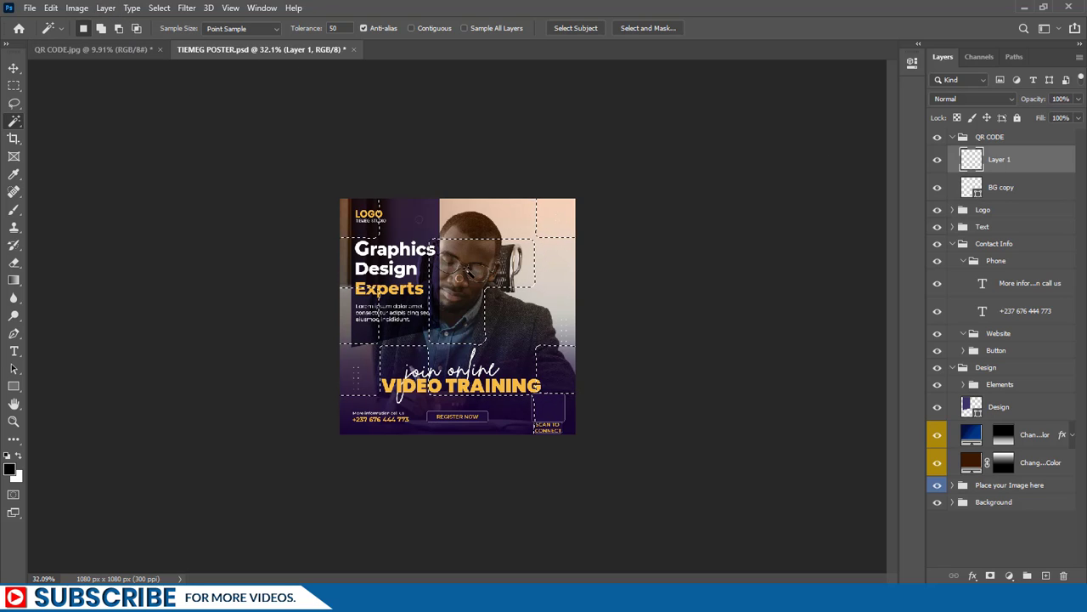
{"action": "left_click", "coordinate": [105, 8]}
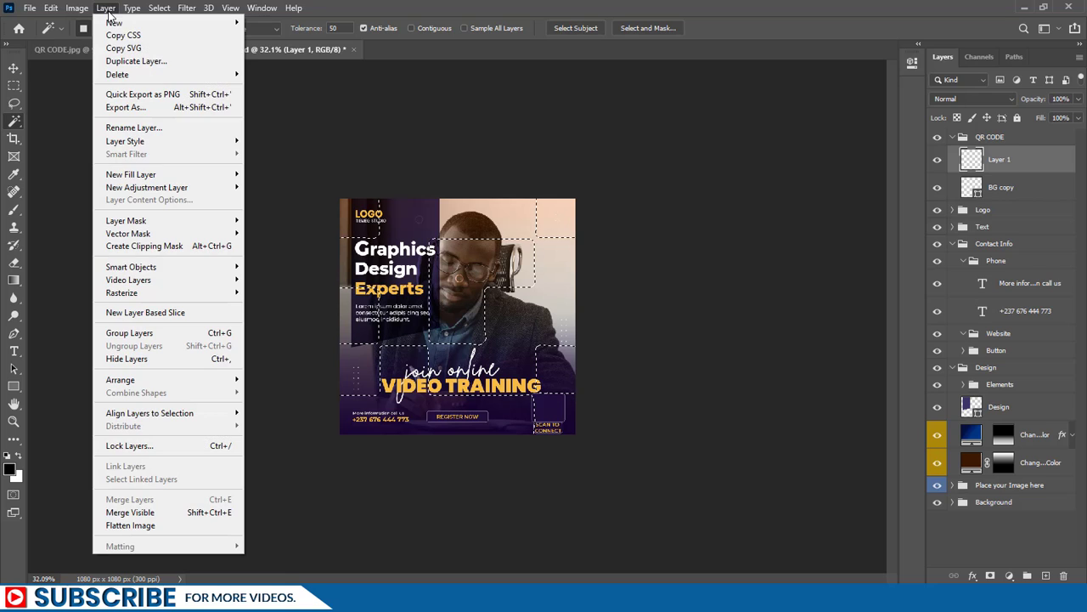
{"action": "mouse_move", "coordinate": [147, 175]}
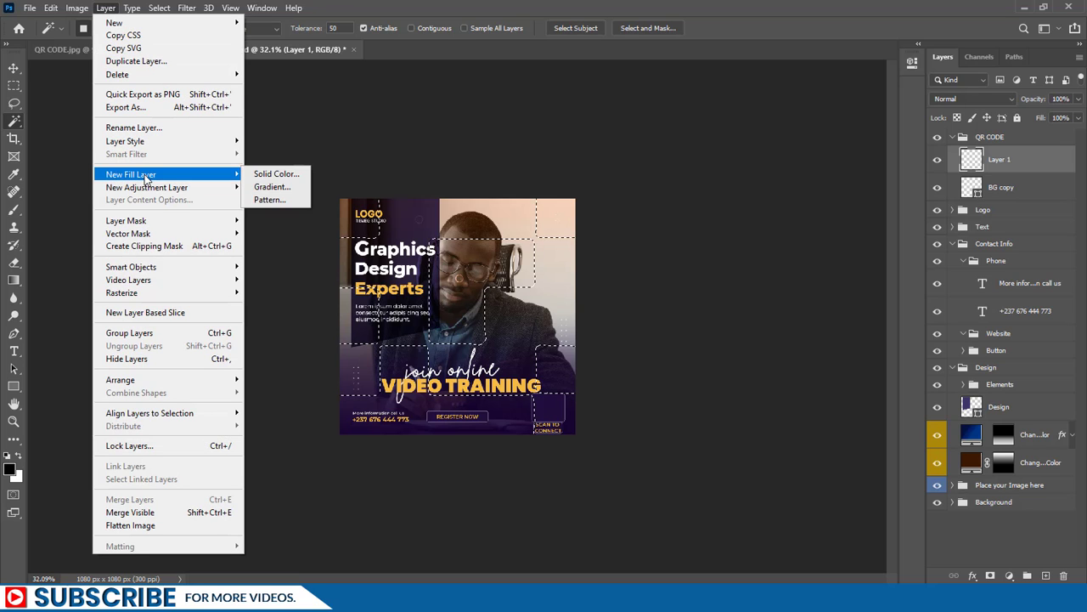
{"action": "left_click", "coordinate": [266, 175]}
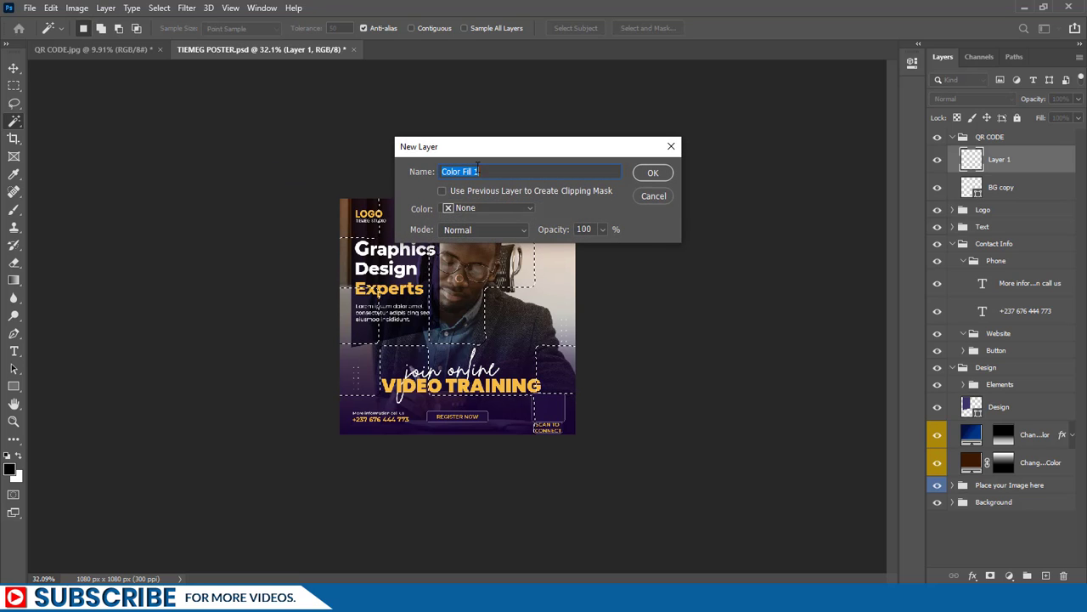
{"action": "type", "text": "QR"}
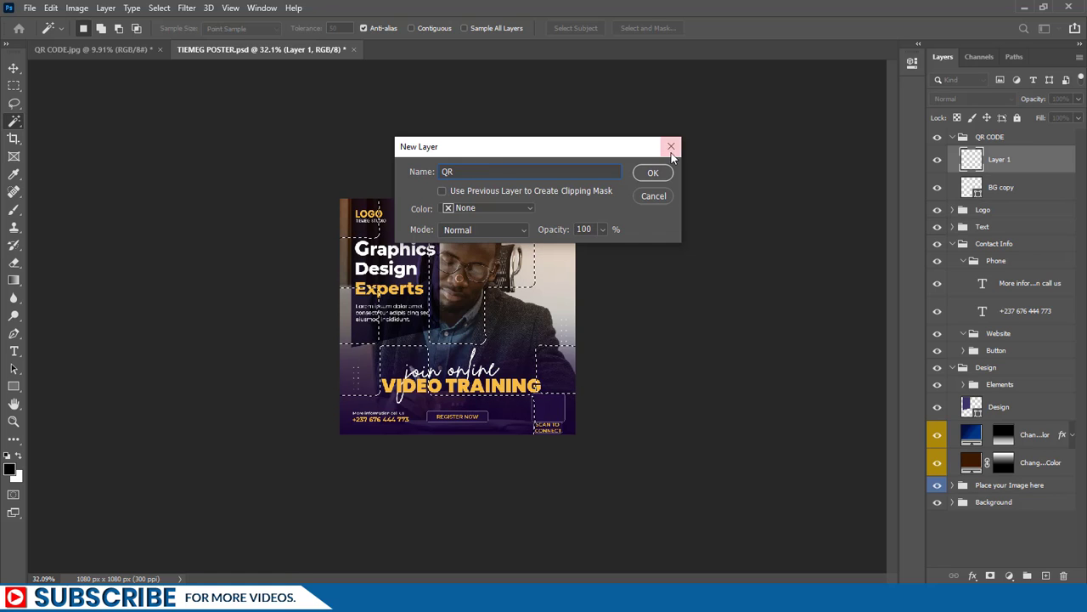
{"action": "left_click", "coordinate": [652, 172]}
Set the QR fill layer's colour to orange #fabb4d.
{"action": "left_click_drag", "start_coordinate": [617, 126], "coordinate": [682, 123]}
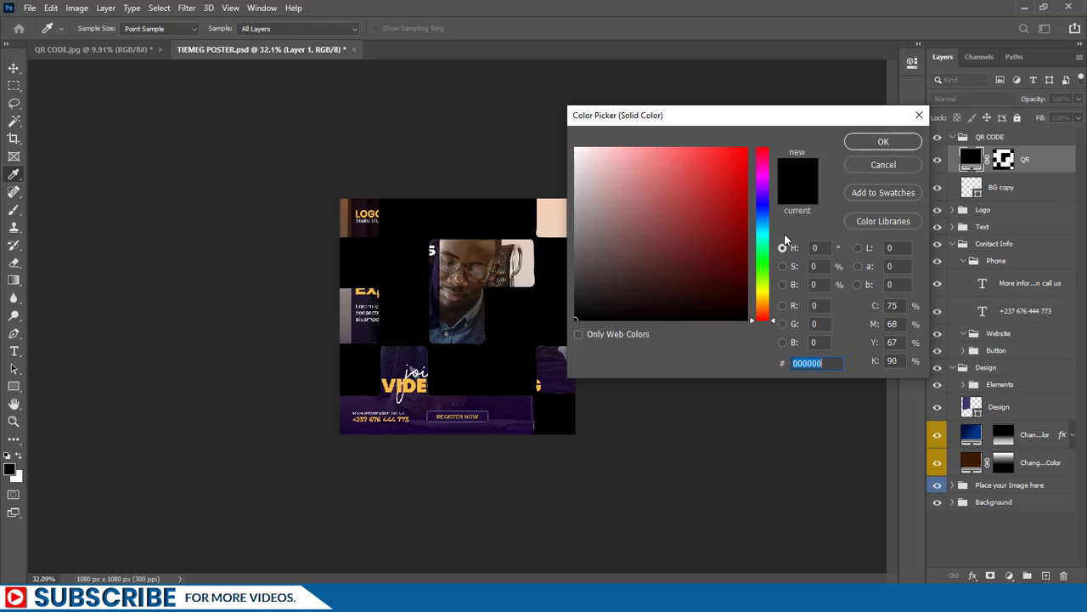
{"action": "left_click", "coordinate": [767, 302]}
{"action": "left_click", "coordinate": [692, 151]}
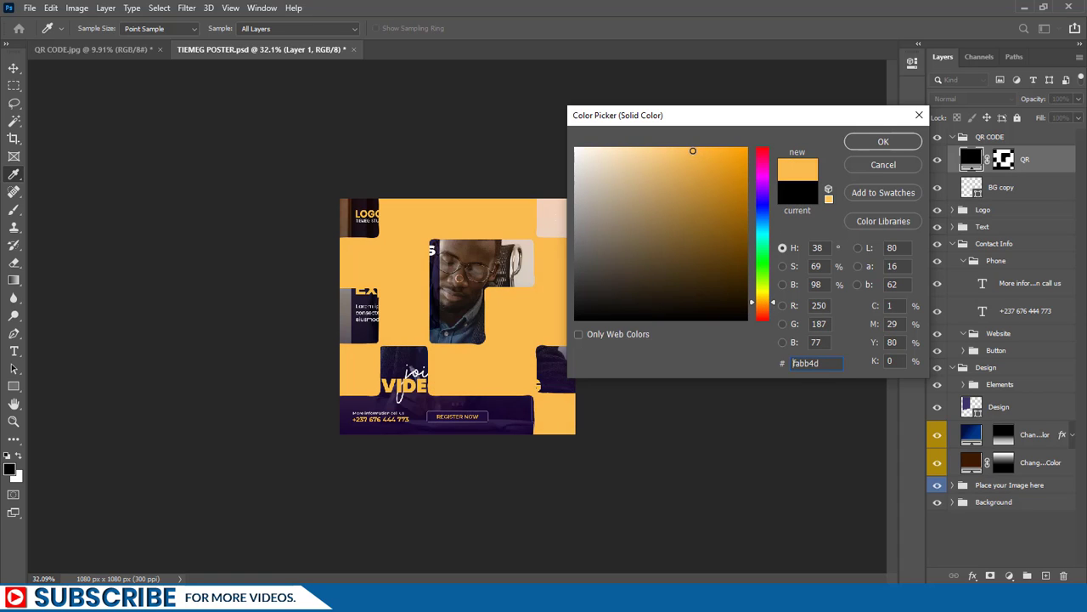
{"action": "left_click", "coordinate": [875, 142]}
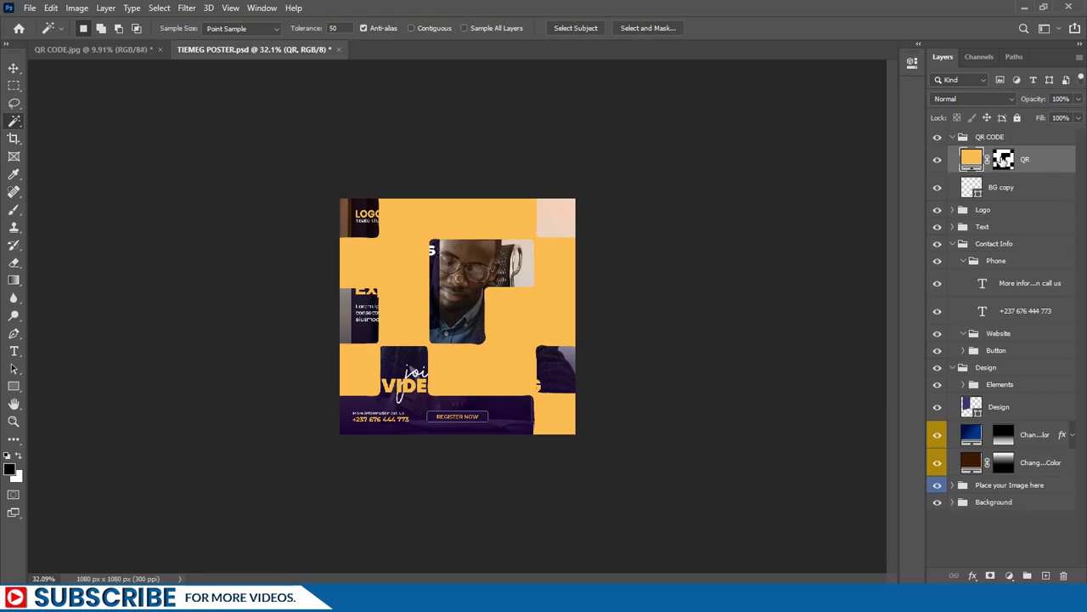
Convert the QR layer to a smart object, then scale and move it into the SCAN TO CONNECT box.
{"action": "right_click", "coordinate": [1040, 161]}
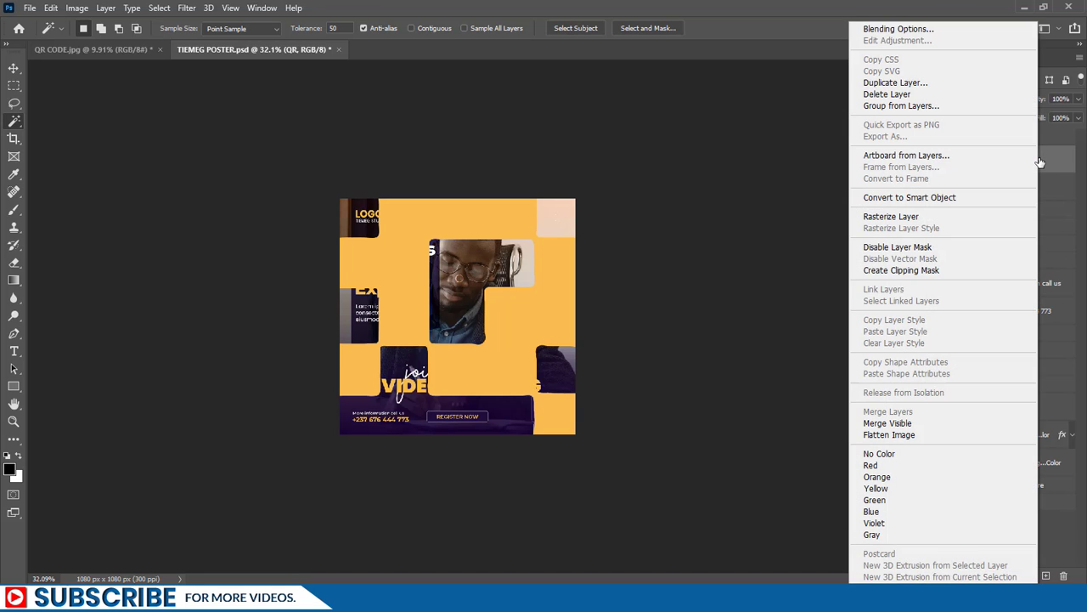
{"action": "left_click", "coordinate": [968, 197]}
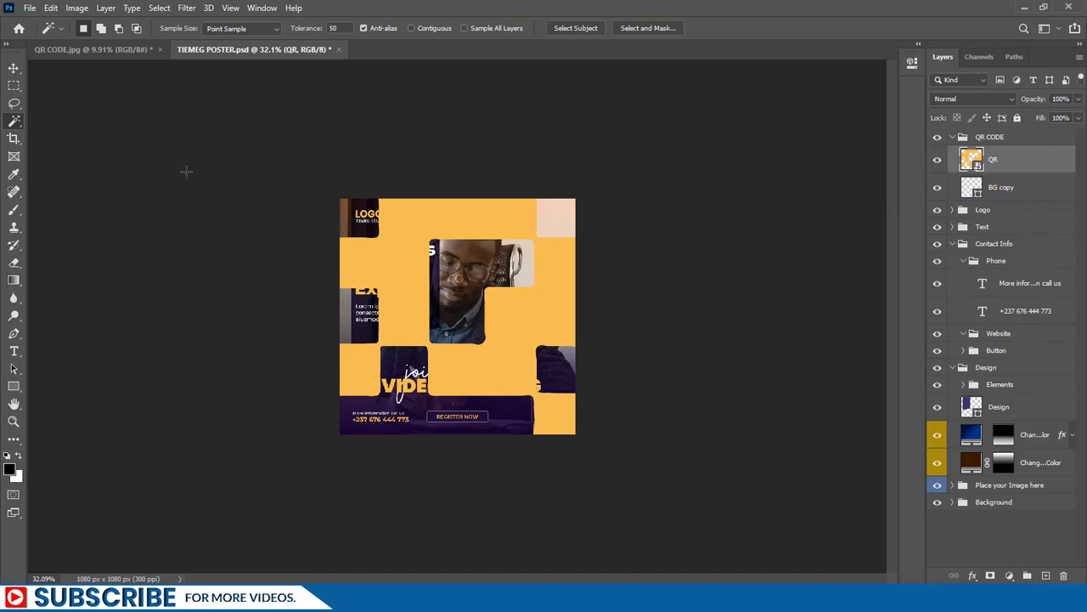
{"action": "left_click", "coordinate": [13, 68]}
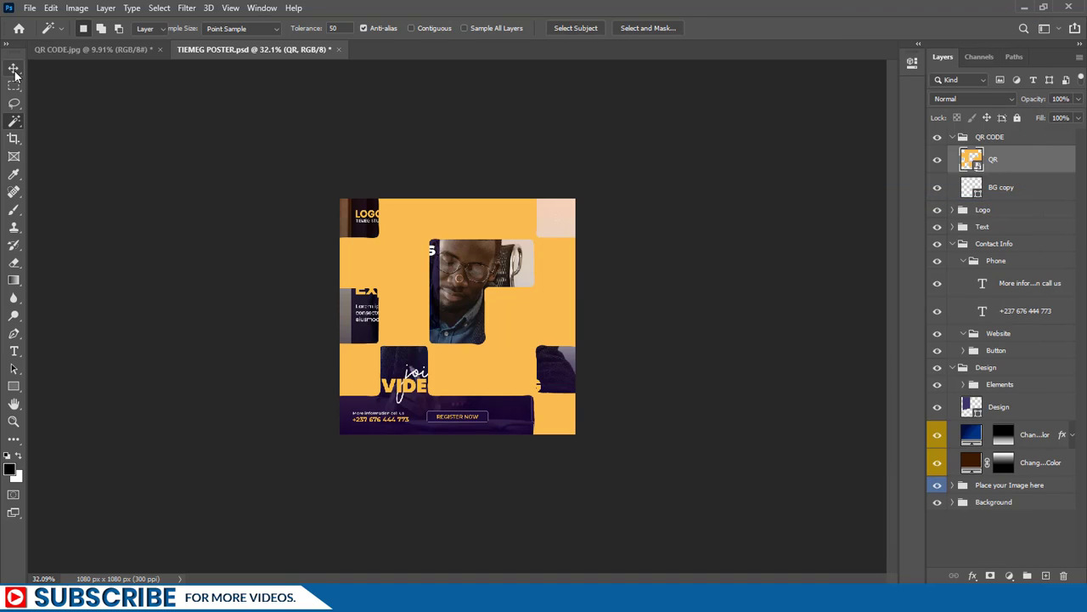
{"action": "key", "text": "ctrl+t"}
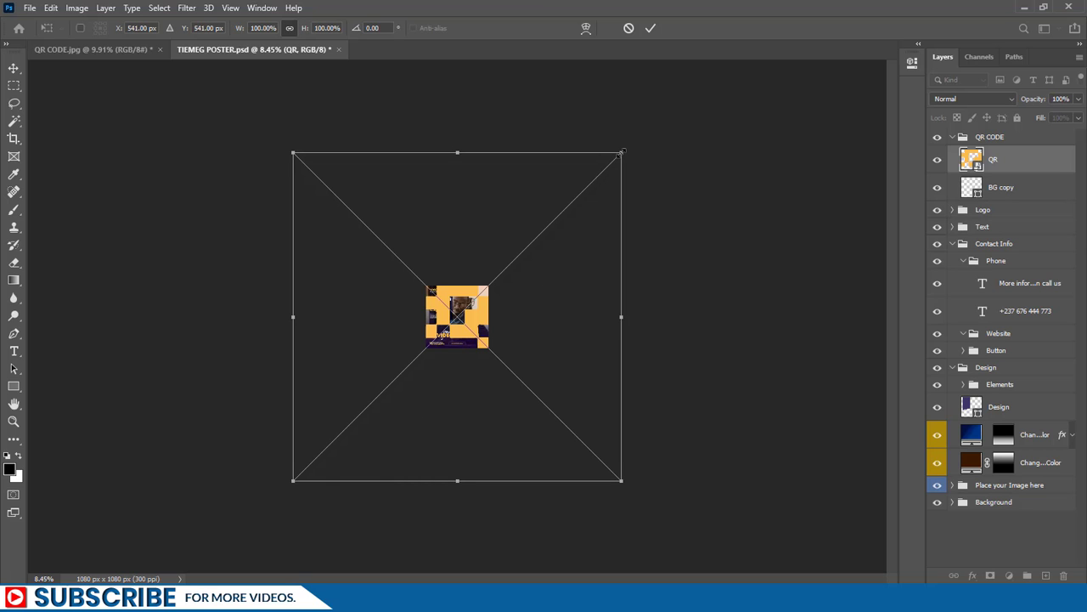
{"action": "left_click_drag", "start_coordinate": [621, 153], "coordinate": [338, 453]}
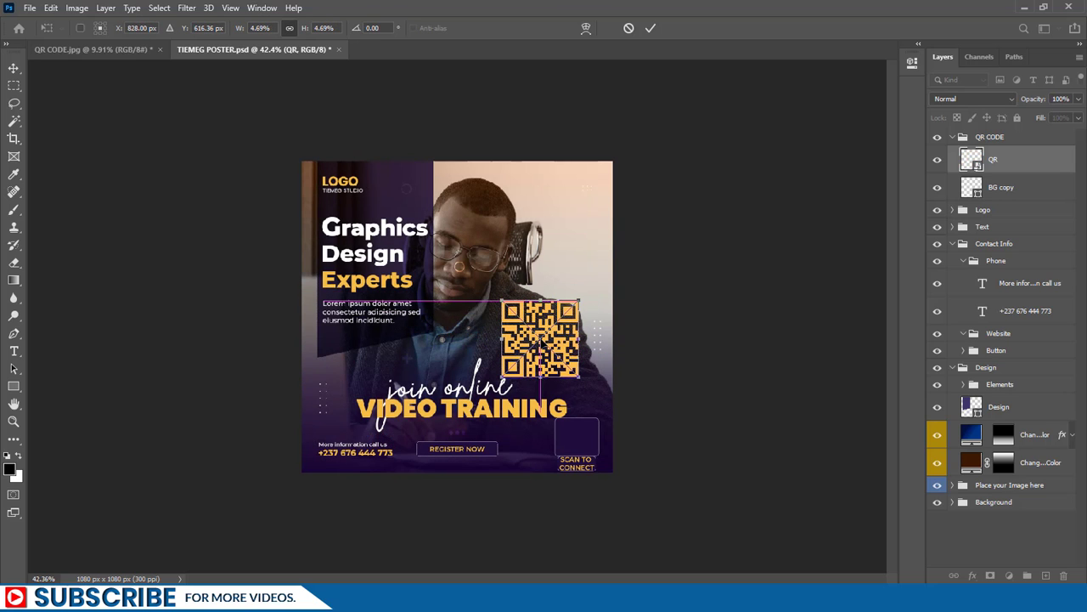
{"action": "key", "text": "ctrl+plus"}
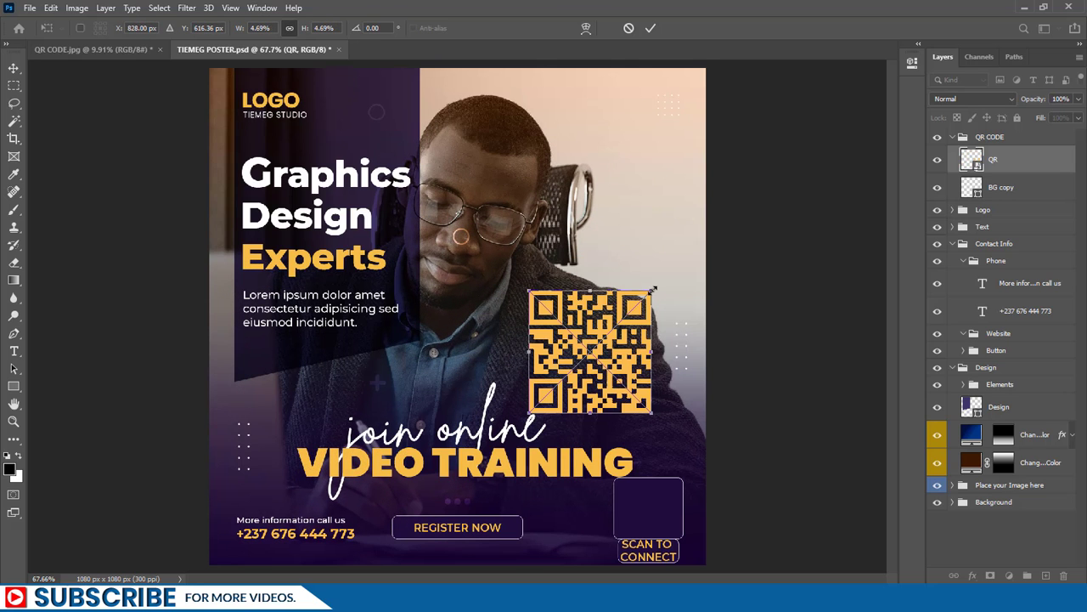
{"action": "left_click_drag", "start_coordinate": [654, 290], "coordinate": [666, 493]}
{"action": "left_click", "coordinate": [650, 28]}
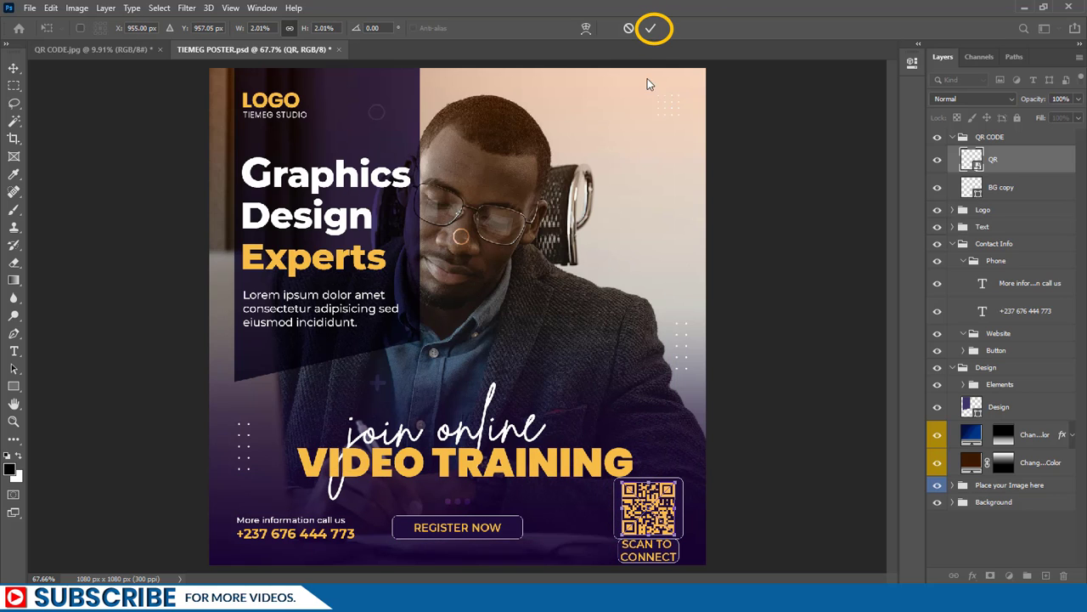
{"action": "left_click", "coordinate": [652, 30]}
{"action": "key", "text": "ctrl+0"}
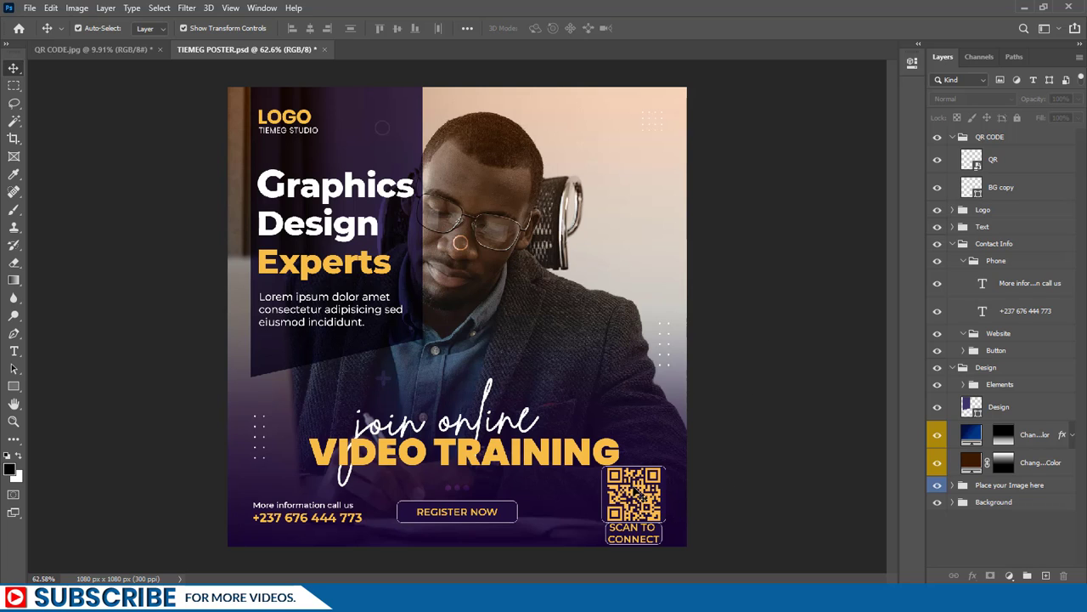
Set the Quick Export format to JPG in Export Preferences.
{"action": "left_click", "coordinate": [29, 8]}
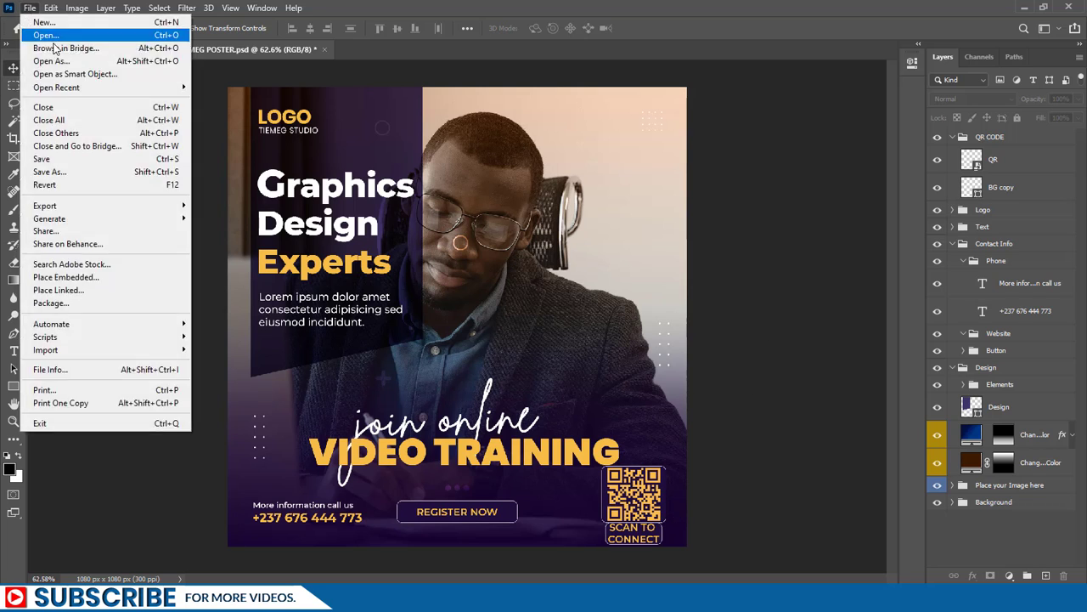
{"action": "mouse_move", "coordinate": [96, 210]}
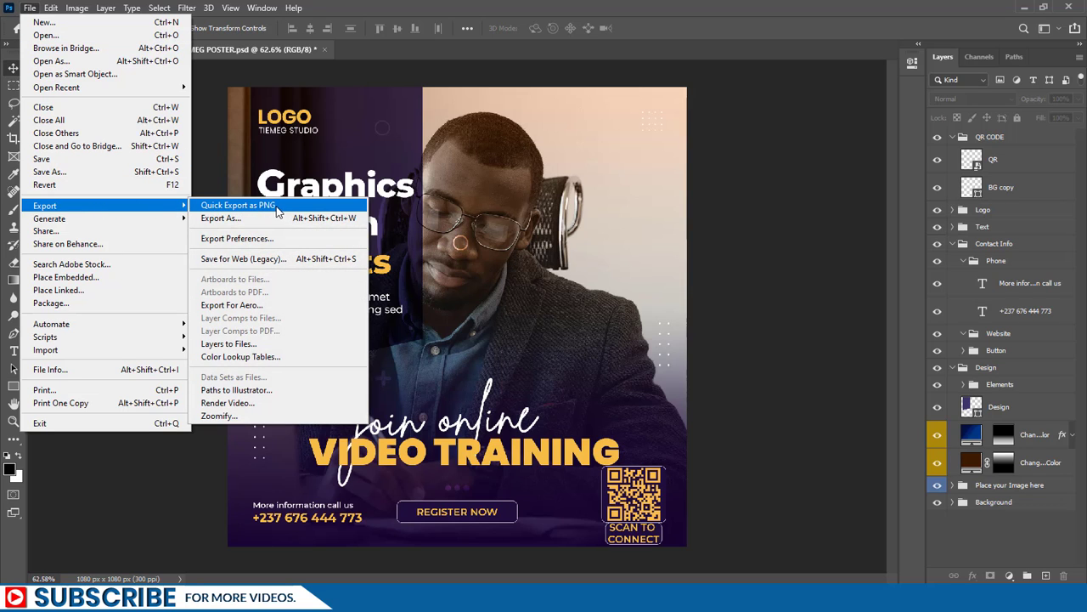
{"action": "left_click", "coordinate": [247, 239]}
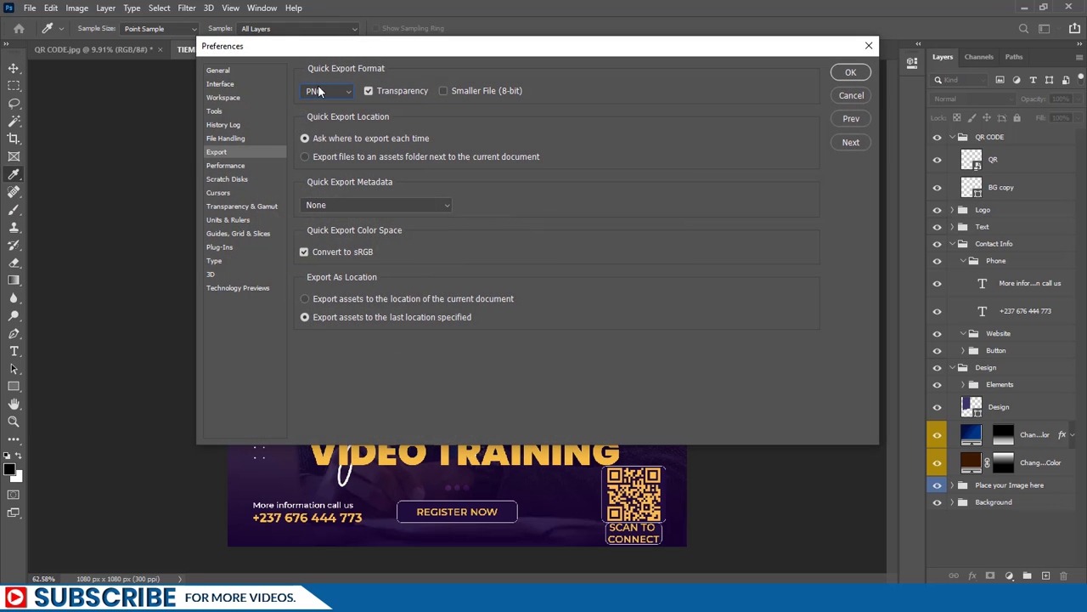
{"action": "left_click", "coordinate": [323, 91]}
{"action": "left_click", "coordinate": [319, 120]}
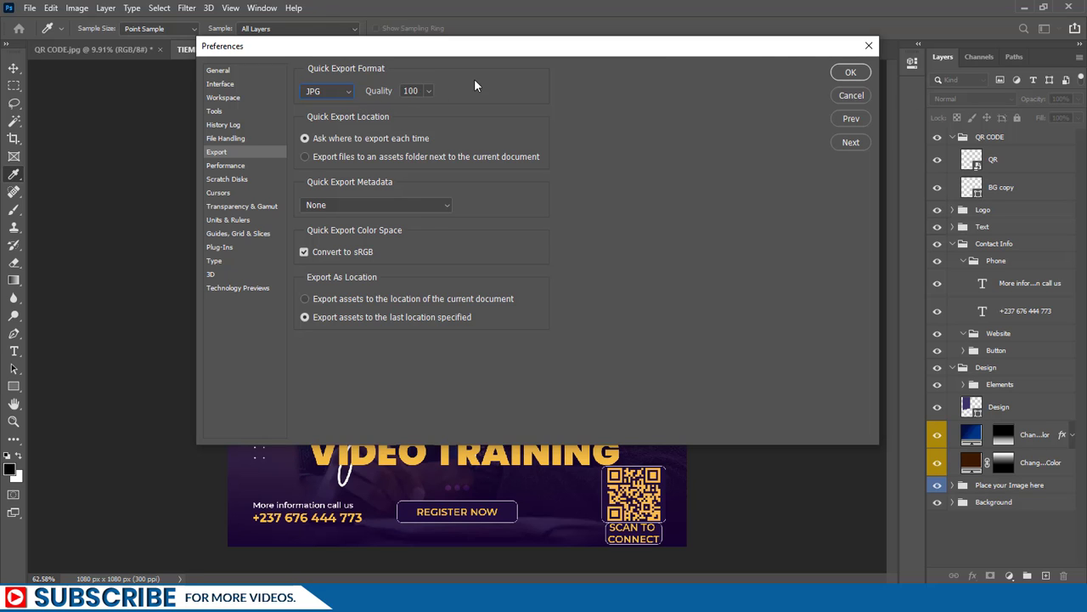
{"action": "key", "text": "Return"}
{"action": "key", "text": "v"}
Quick-export the poster as TIEMEG POSTER.jpg in Pictures and open the saved file.
{"action": "left_click", "coordinate": [30, 9]}
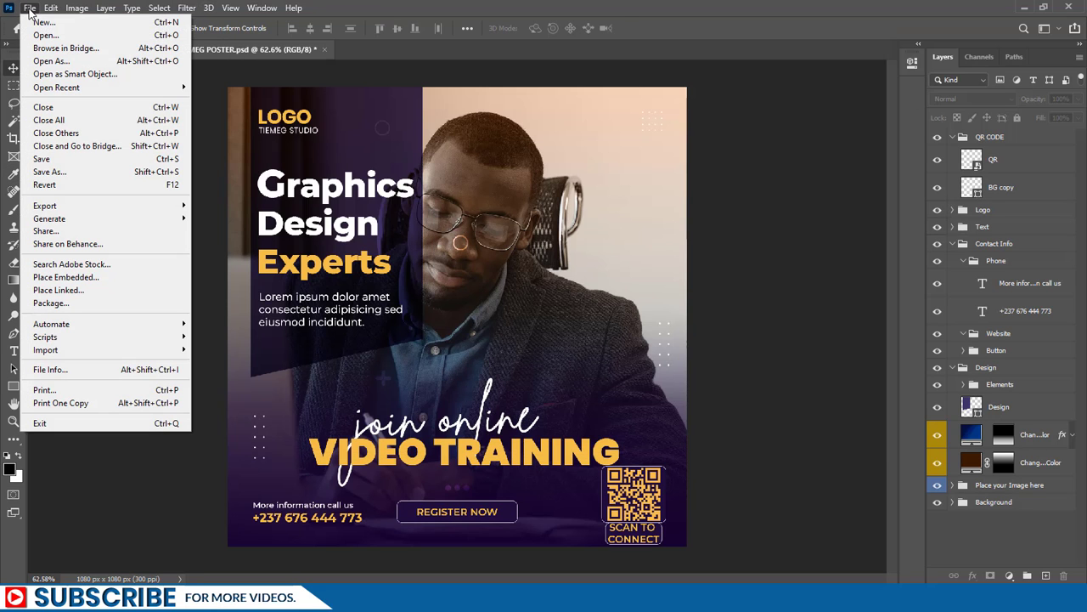
{"action": "mouse_move", "coordinate": [161, 205]}
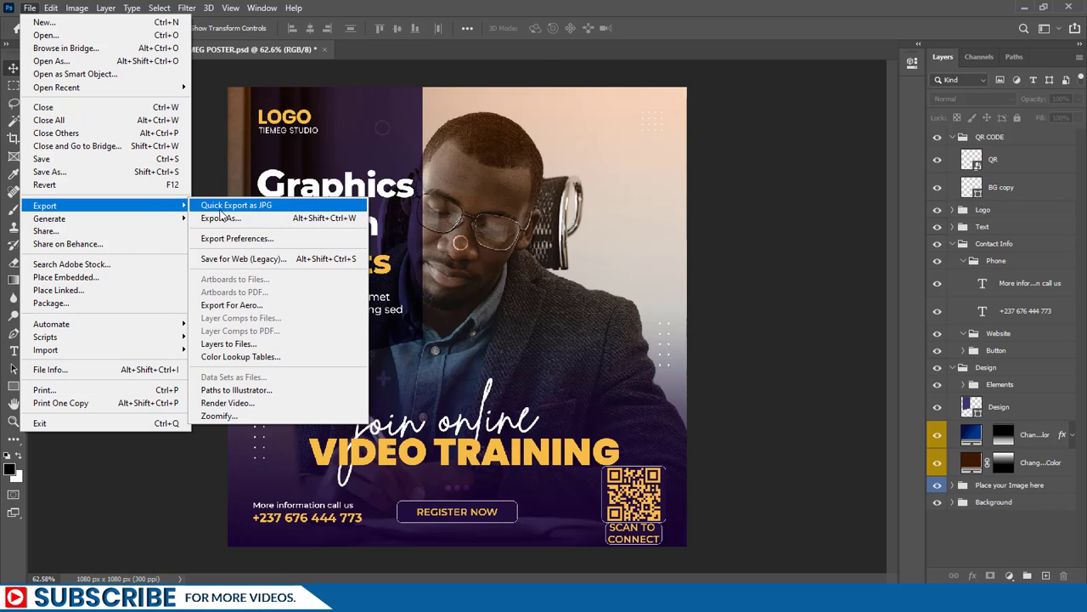
{"action": "left_click", "coordinate": [221, 207]}
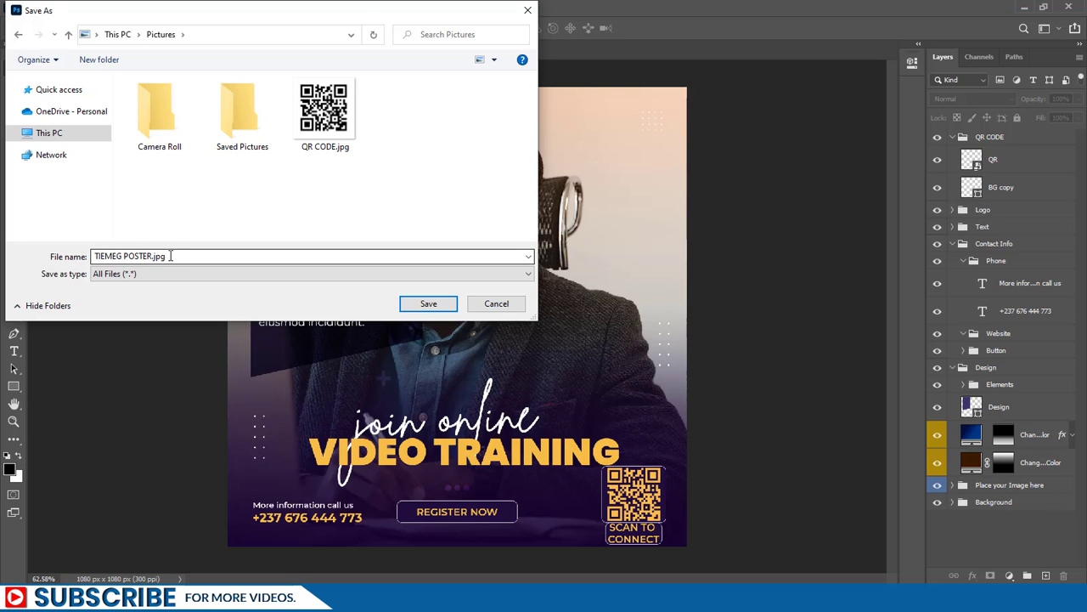
{"action": "left_click", "coordinate": [407, 302]}
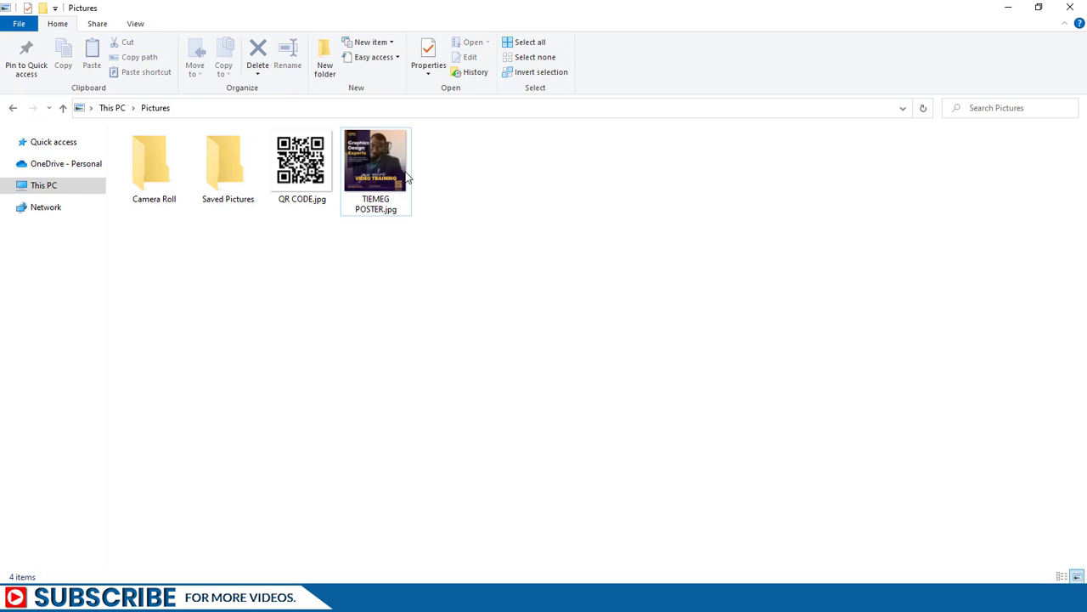
{"action": "double_click", "coordinate": [388, 174]}
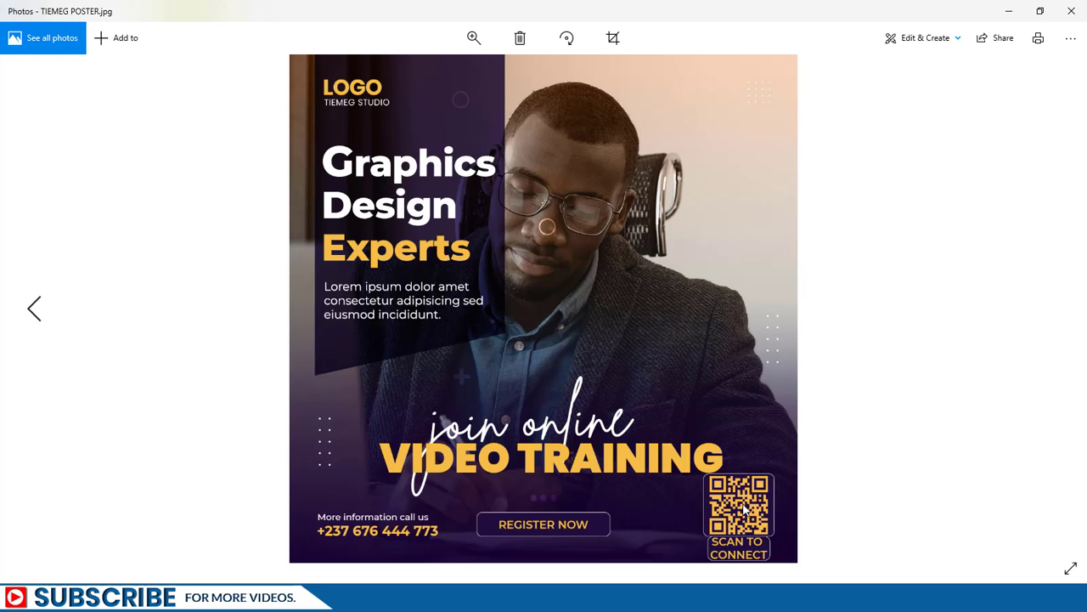
Flip to QR CODE.jpg and back, then zoom into the poster's lower corner to check the orange QR.
{"action": "key", "text": "Left"}
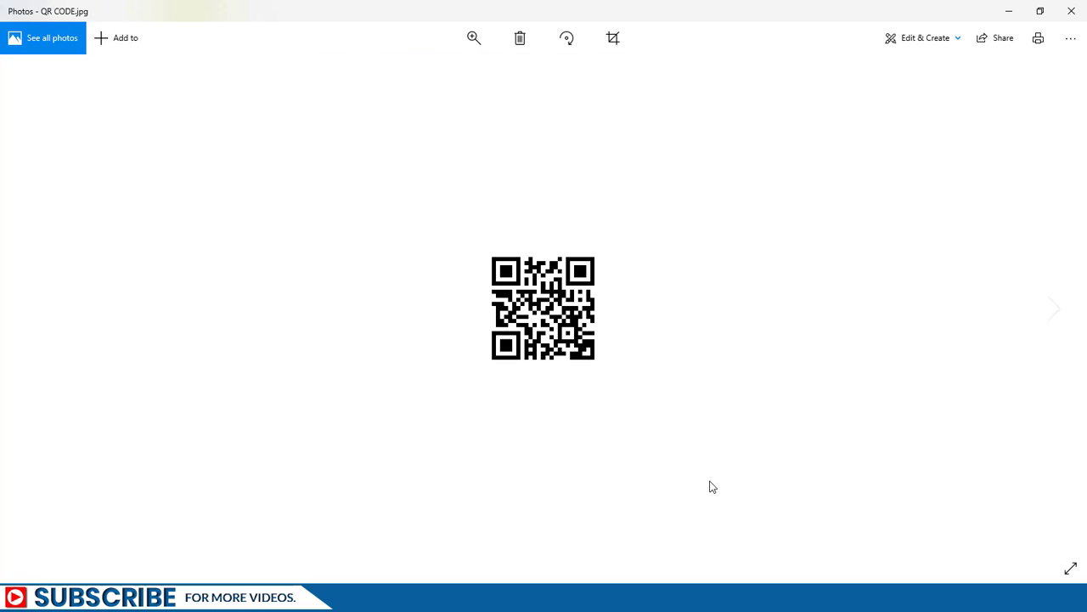
{"action": "key", "text": "Right"}
{"action": "scroll", "coordinate": [755, 526], "scroll_direction": "up", "scroll_amount": 4}
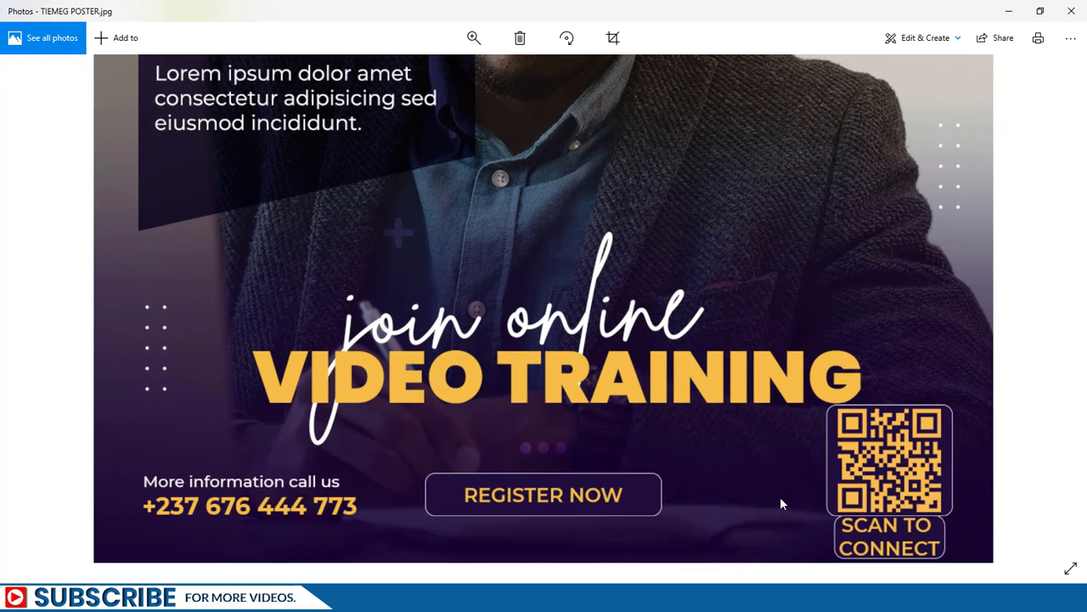
{"action": "left_click_drag", "start_coordinate": [780, 496], "coordinate": [632, 459]}
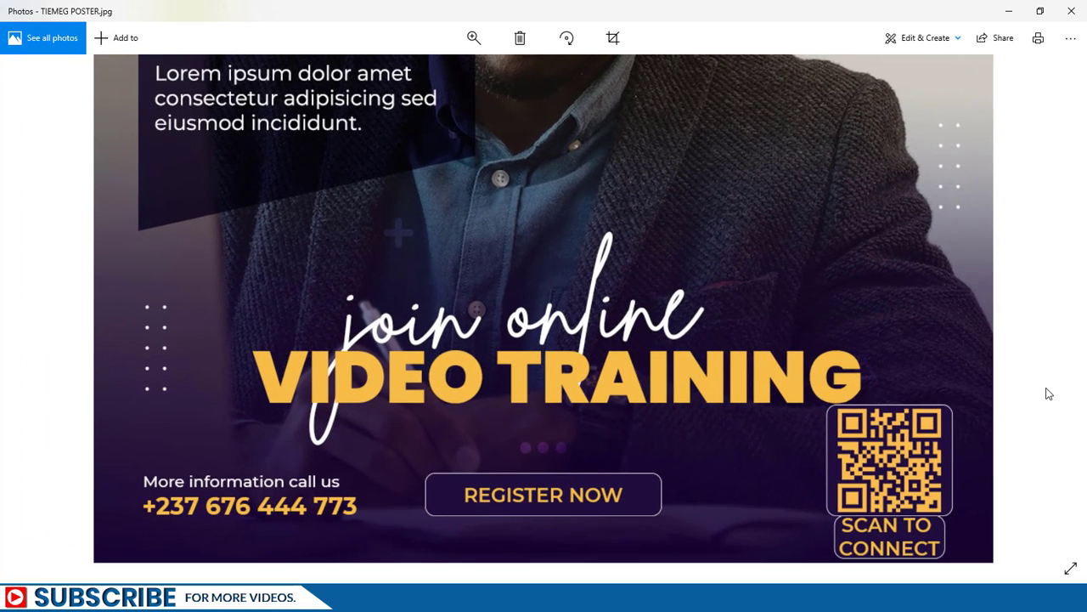